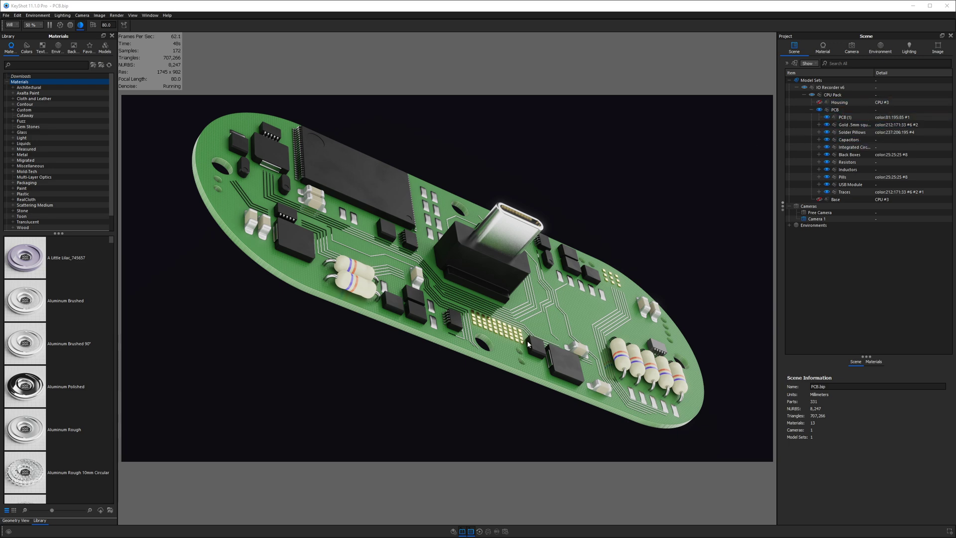
# Step: Give the PCB group a rounded edges radius of 0.1 mm
pyautogui.scroll(5, 529, 344)
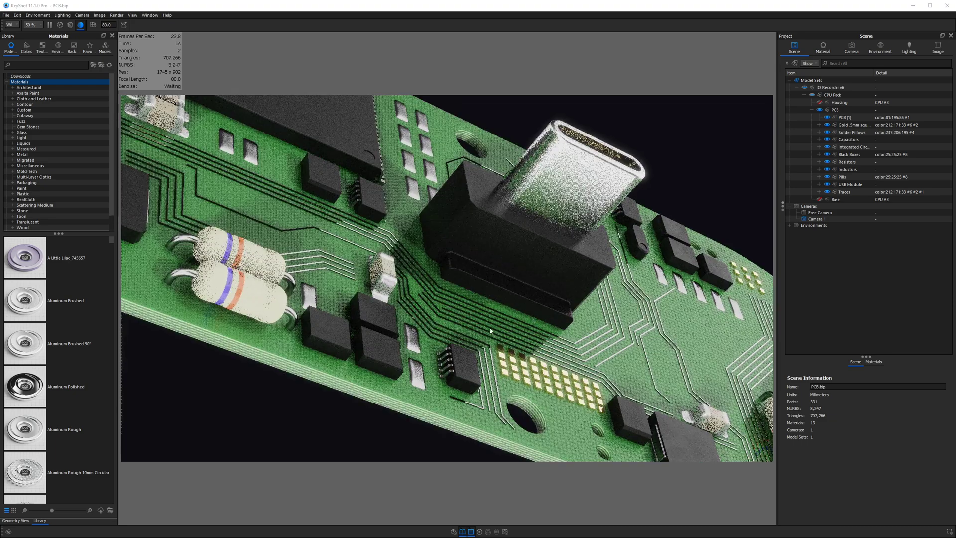
pyautogui.click(840, 109)
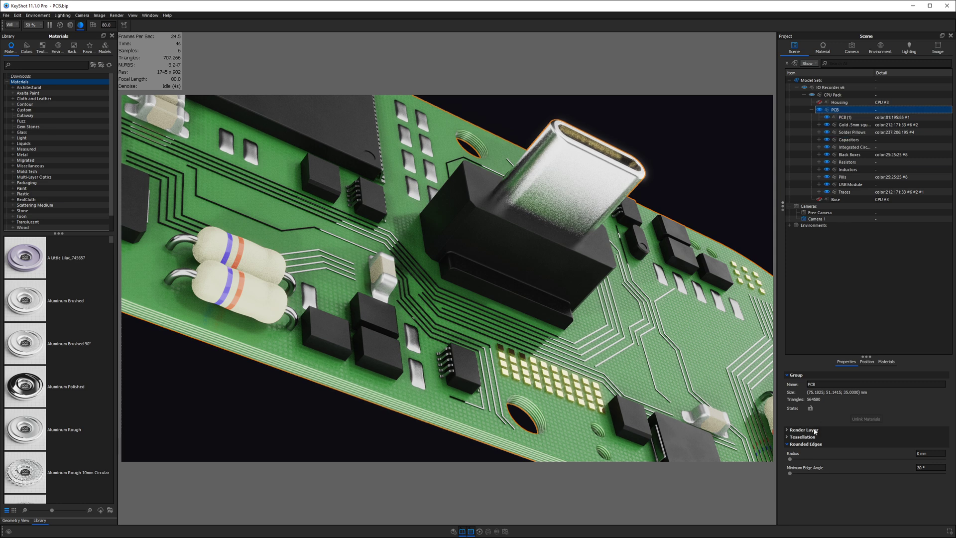
pyautogui.doubleClick(918, 453)
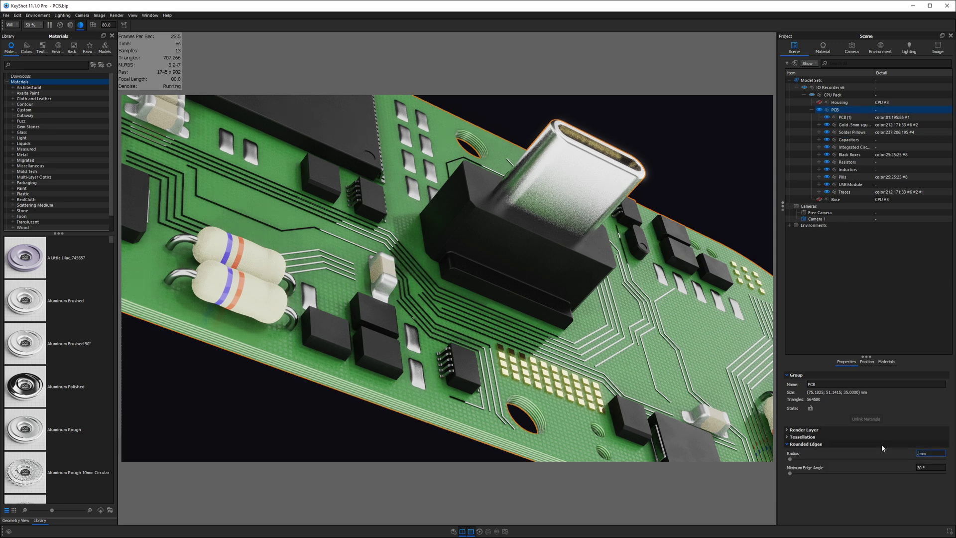
pyautogui.write('.1')
pyautogui.press('Return')
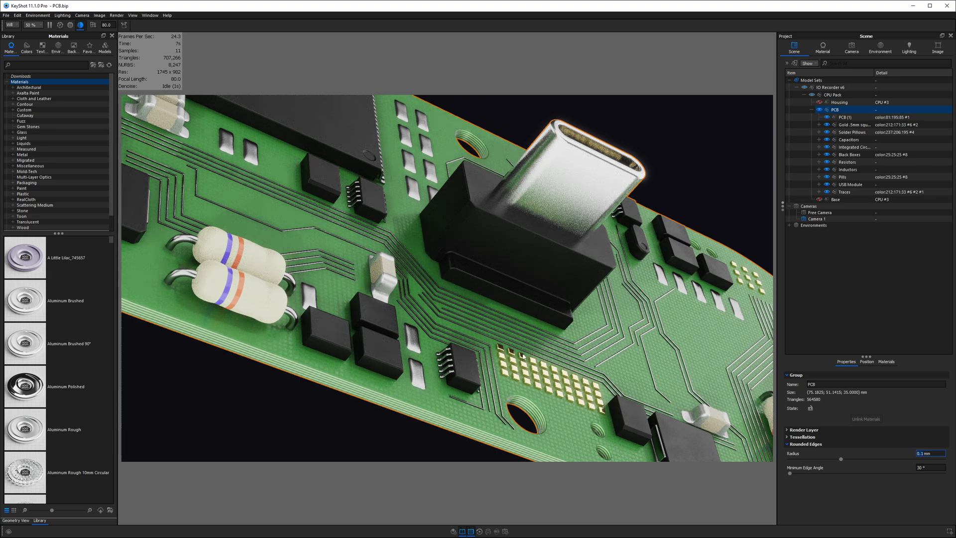
# Step: Set the Gold .5mm squares' rounded edges radius to 0.05 mm, then deselect everything
pyautogui.scroll(-3, 523, 355)
pyautogui.scroll(2, 509, 330)
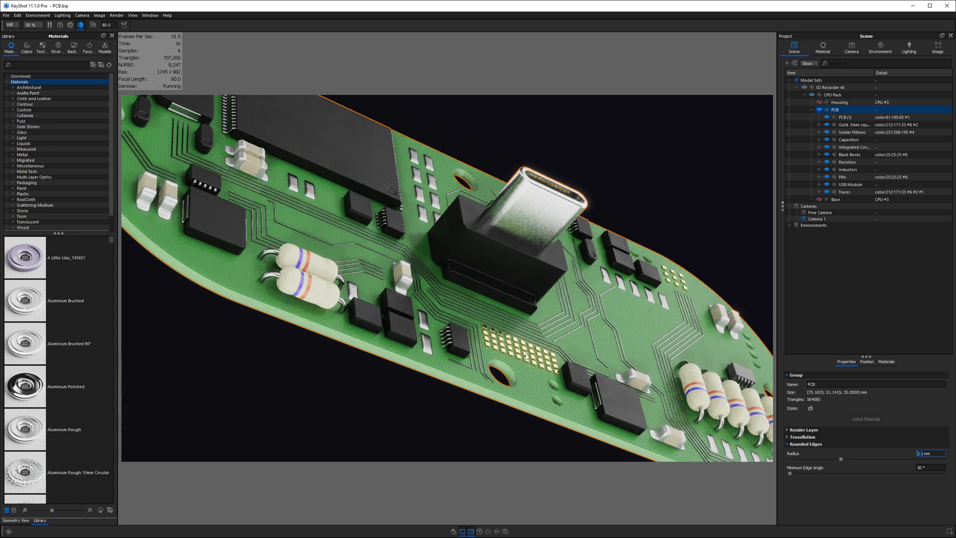
pyautogui.click(850, 124)
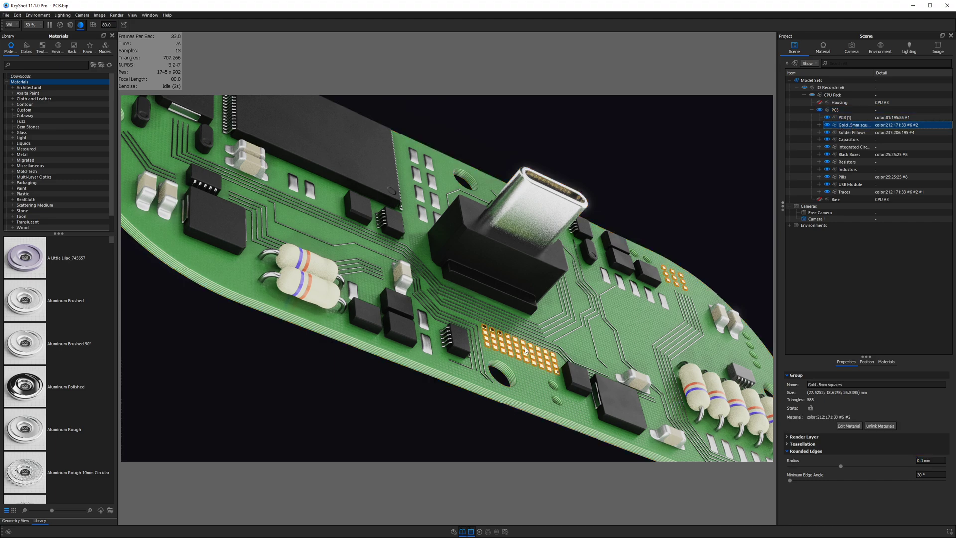
pyautogui.doubleClick(928, 460)
pyautogui.write('0.05')
pyautogui.press('Return')
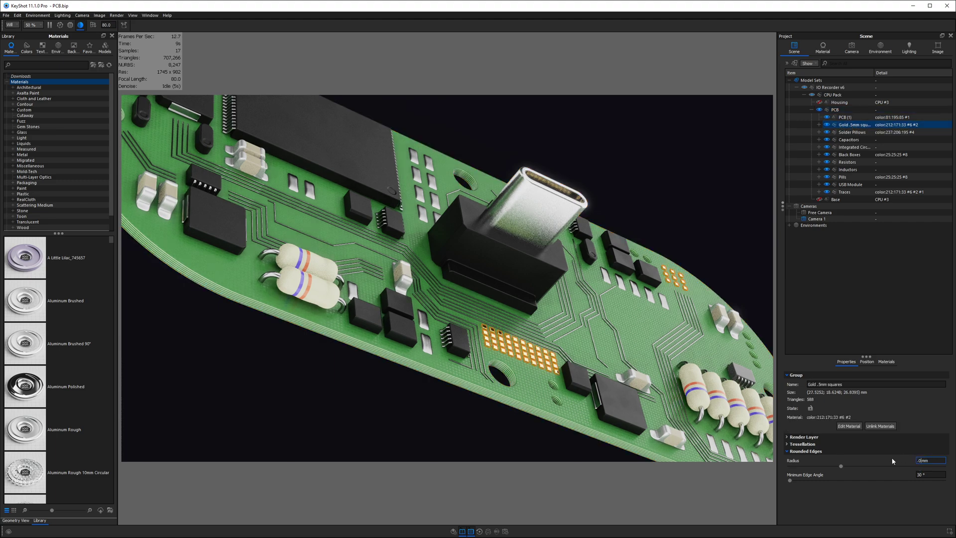
pyautogui.click(717, 205)
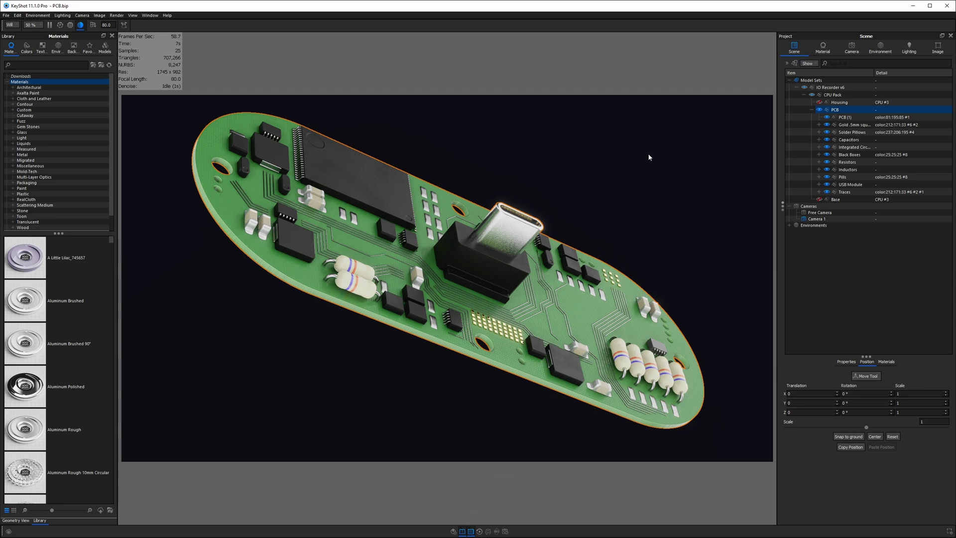
# Step: Slide the board along Y with the Move Tool, then cancel to restore its position
pyautogui.hotkey('ctrl', 'd')
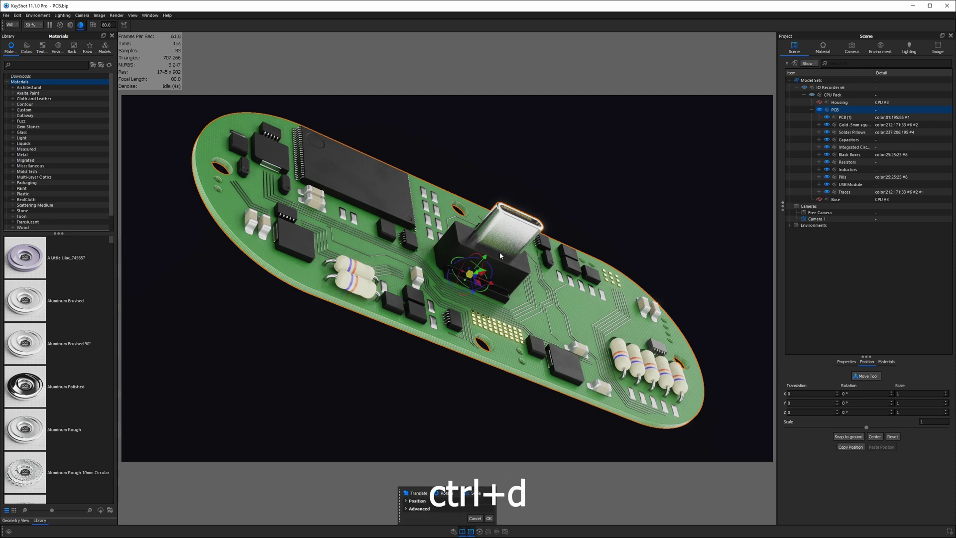
pyautogui.moveTo(500, 255)
pyautogui.mouseDown()
pyautogui.moveTo(514, 211)
pyautogui.moveTo(499, 259)
pyautogui.mouseUp()
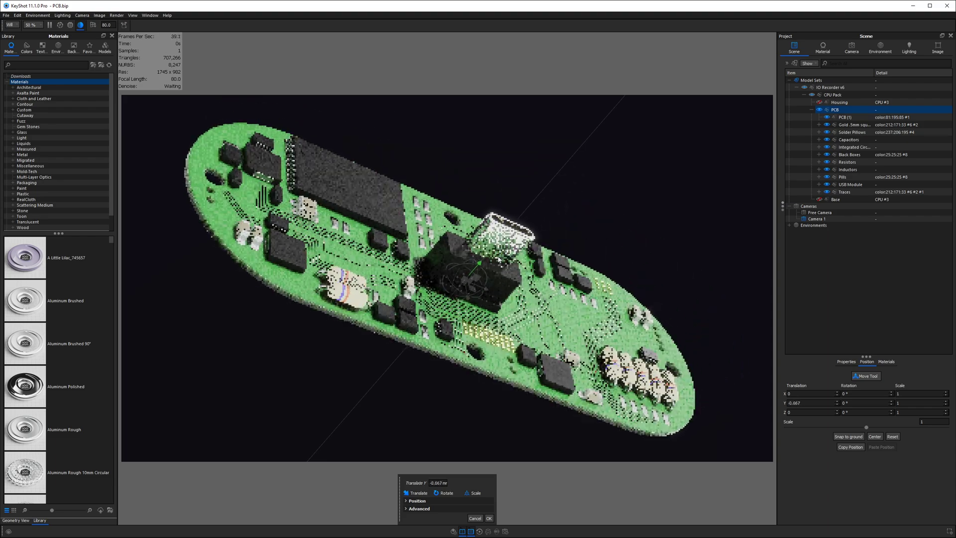
pyautogui.click(475, 518)
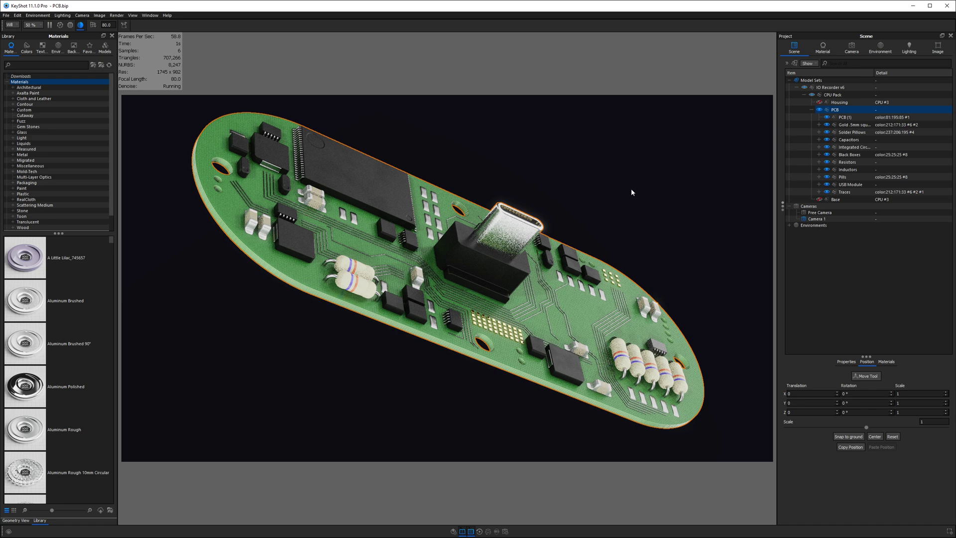
pyautogui.click(632, 190)
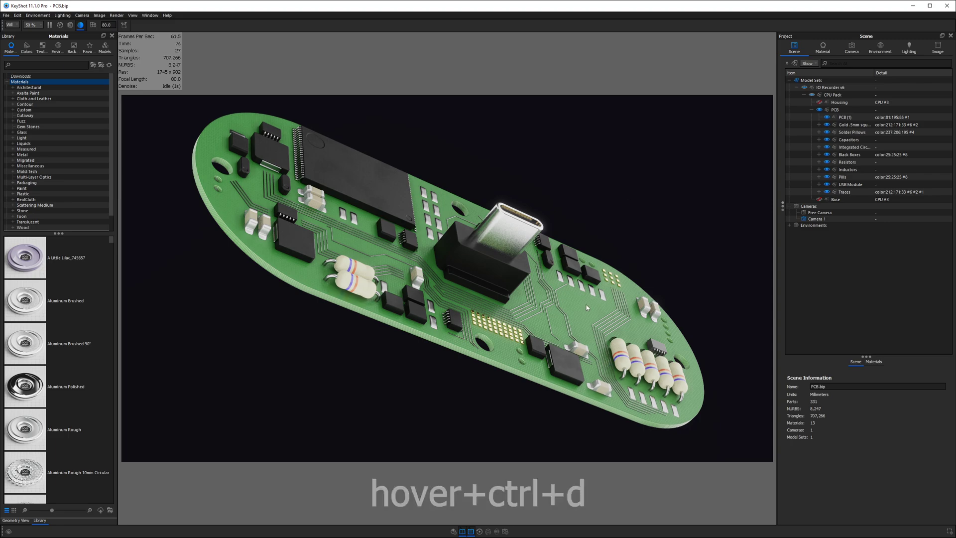
# Step: Lift PCB (1) upward along Y, then reset it with Escape
pyautogui.hotkey('ctrl', 'd')
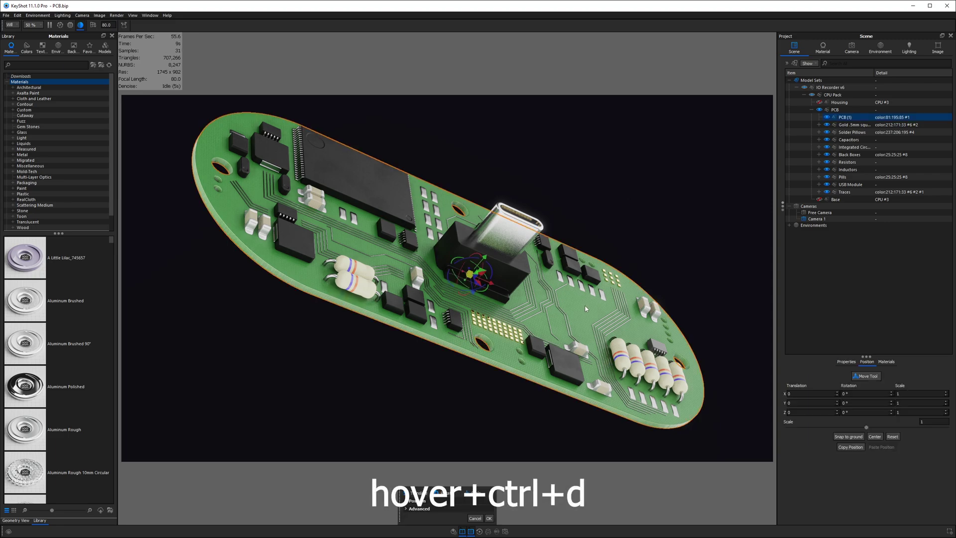
pyautogui.moveTo(485, 256); pyautogui.dragTo(510, 319)
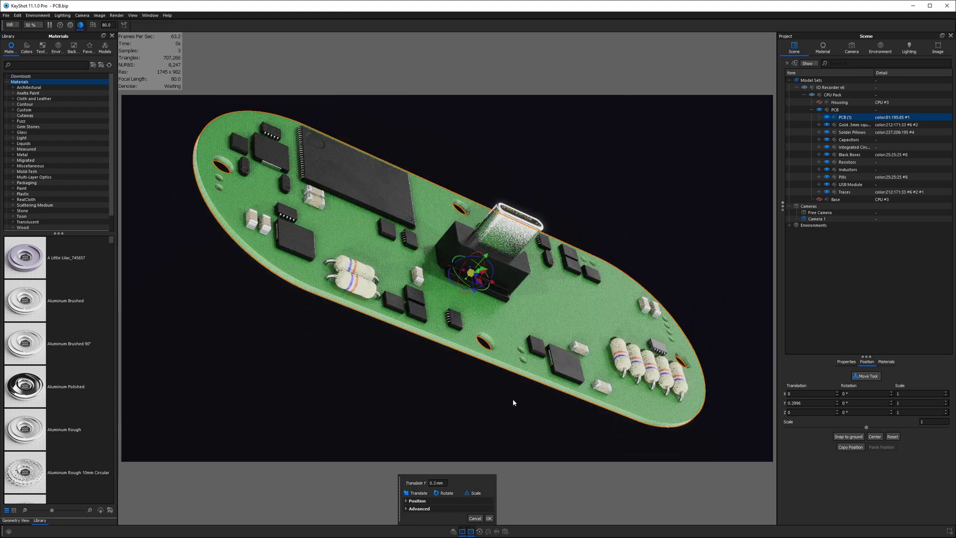
pyautogui.press('Escape')
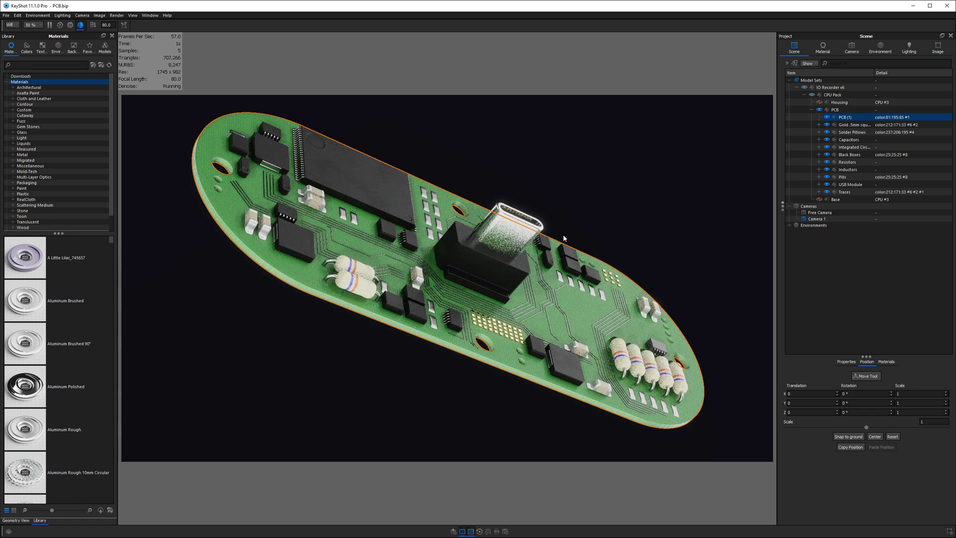
# Step: Raise one Black Box component about 4 mm
pyautogui.click(589, 224)
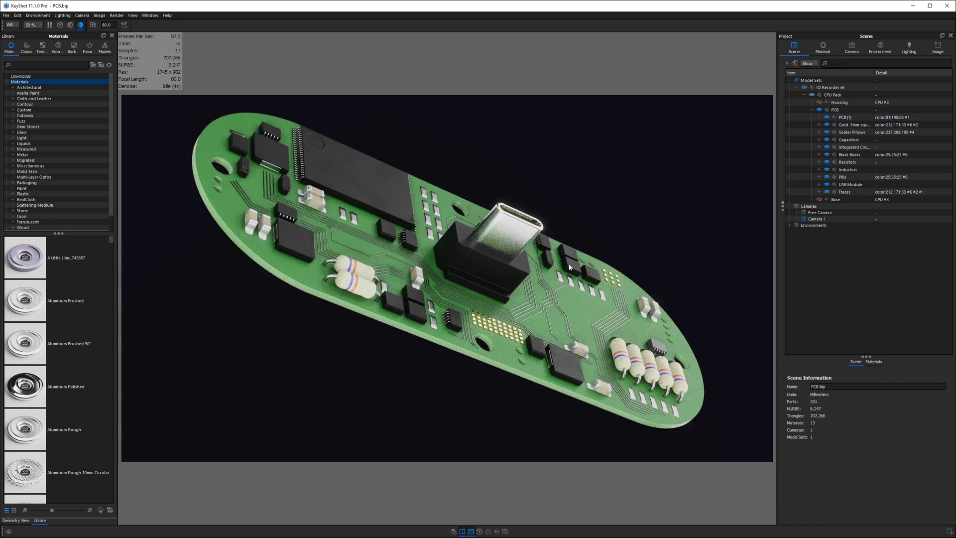
pyautogui.click(570, 267)
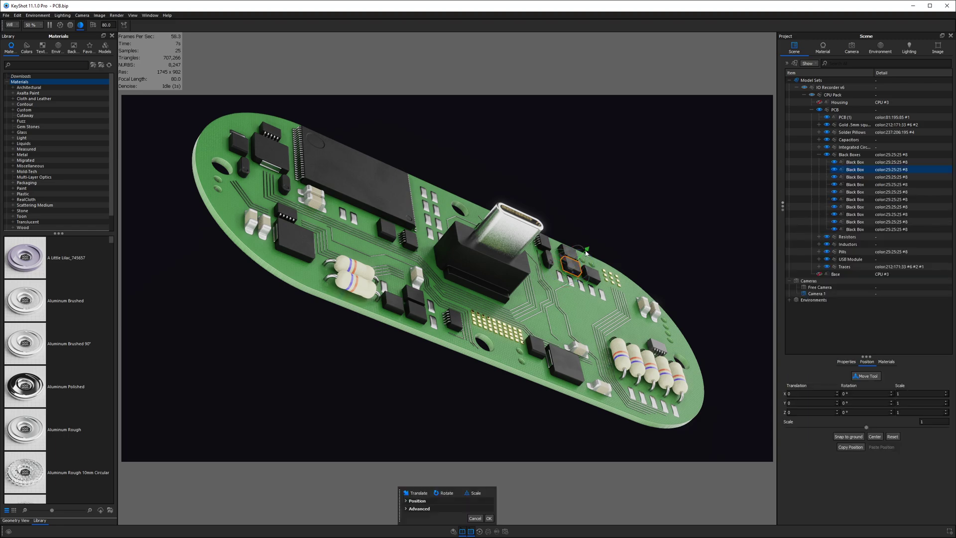
pyautogui.moveTo(581, 253); pyautogui.dragTo(616, 225)
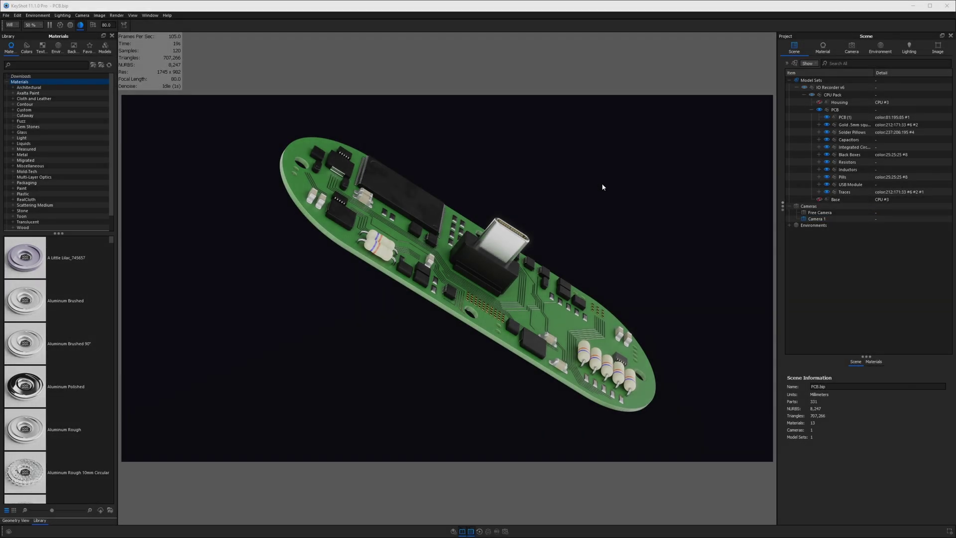
# Step: Show all hidden parts, including Housing and Base, and set the CPU Pack's Z scale to -1
pyautogui.rightClick(602, 186)
pyautogui.click(617, 196)
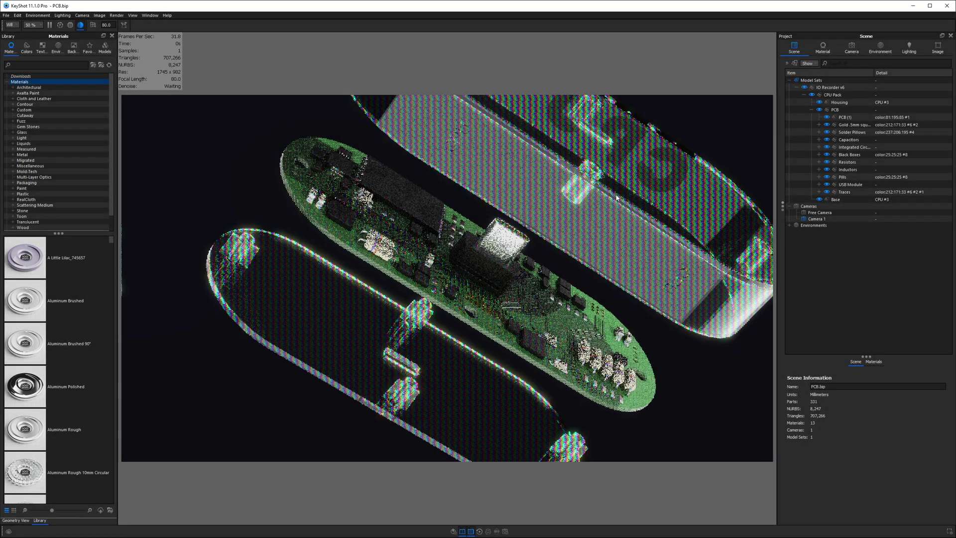
pyautogui.click(833, 95)
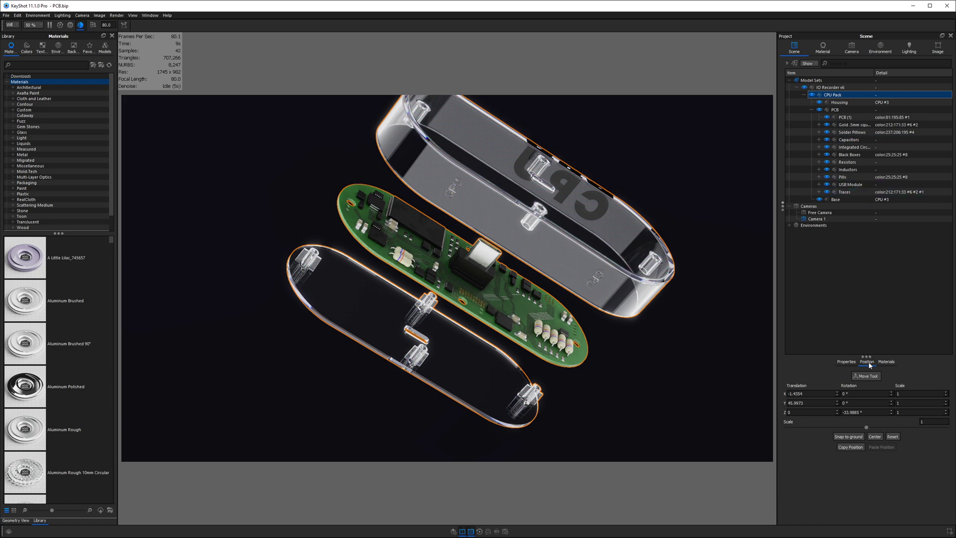
pyautogui.click(898, 412)
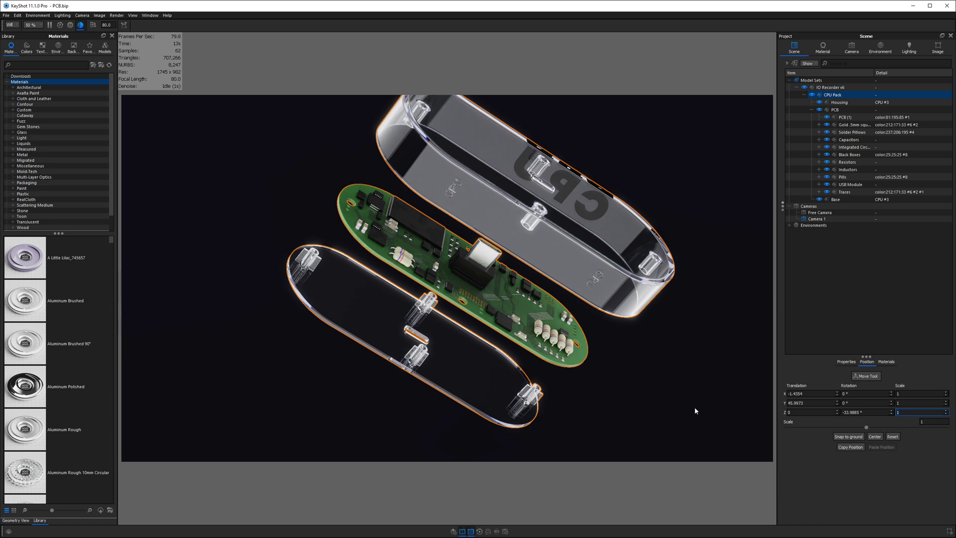
pyautogui.write('-1')
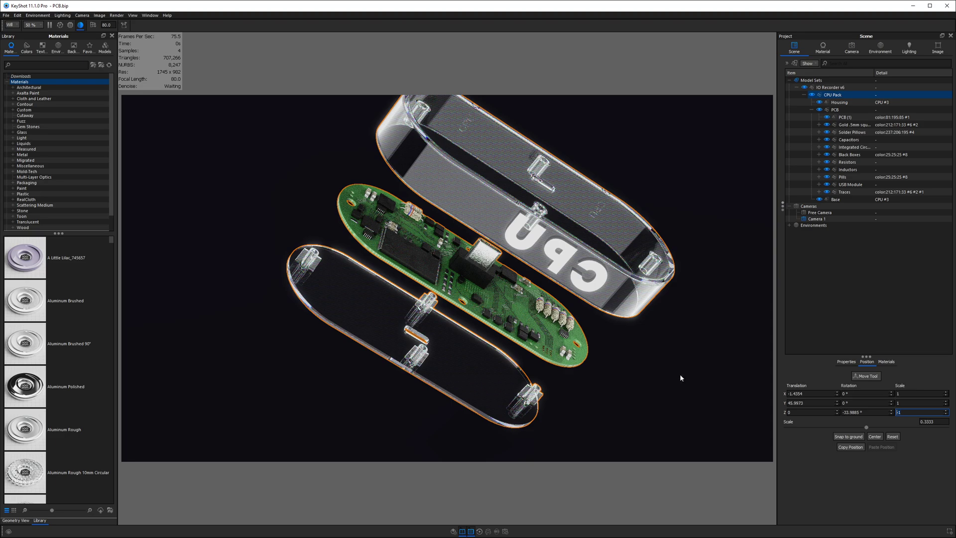
pyautogui.click(268, 268)
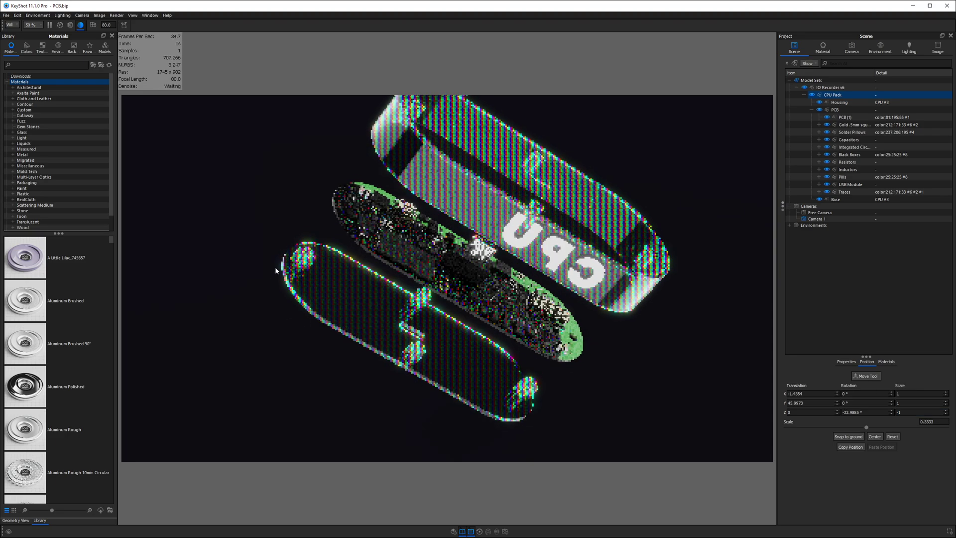
pyautogui.click(259, 363)
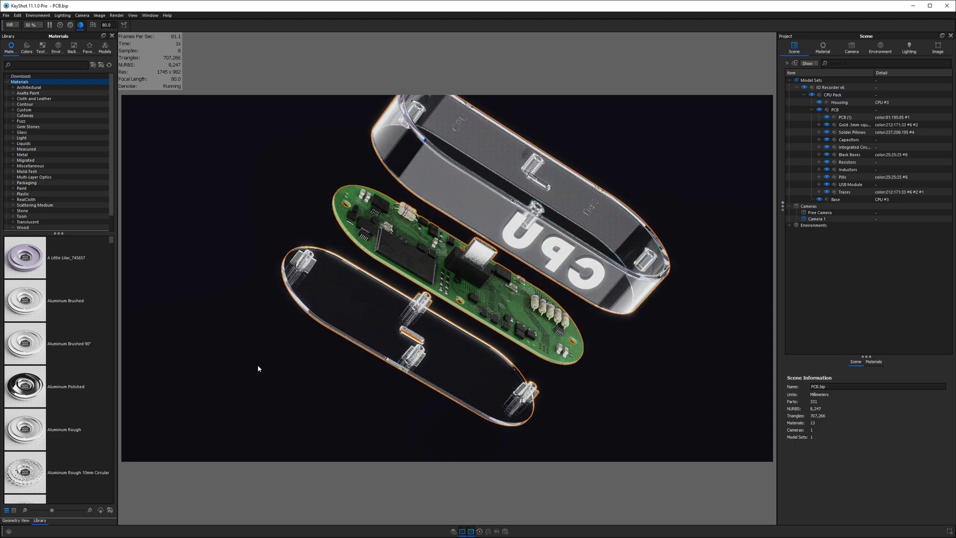
# Step: Orbit to inspect the assembly, then set the CPU Pack's Z scale to 1
pyautogui.moveTo(169, 482); pyautogui.dragTo(137, 494)
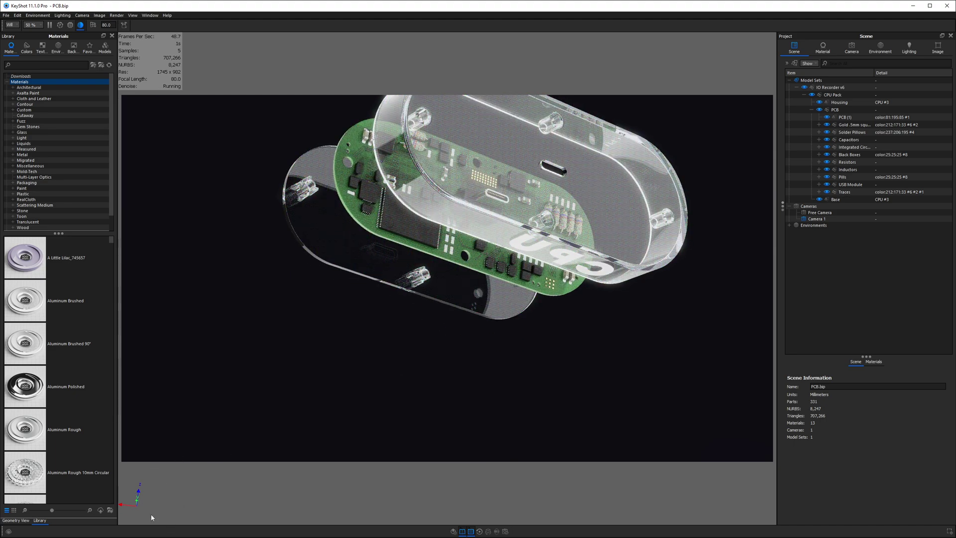
pyautogui.moveTo(154, 457); pyautogui.dragTo(141, 495)
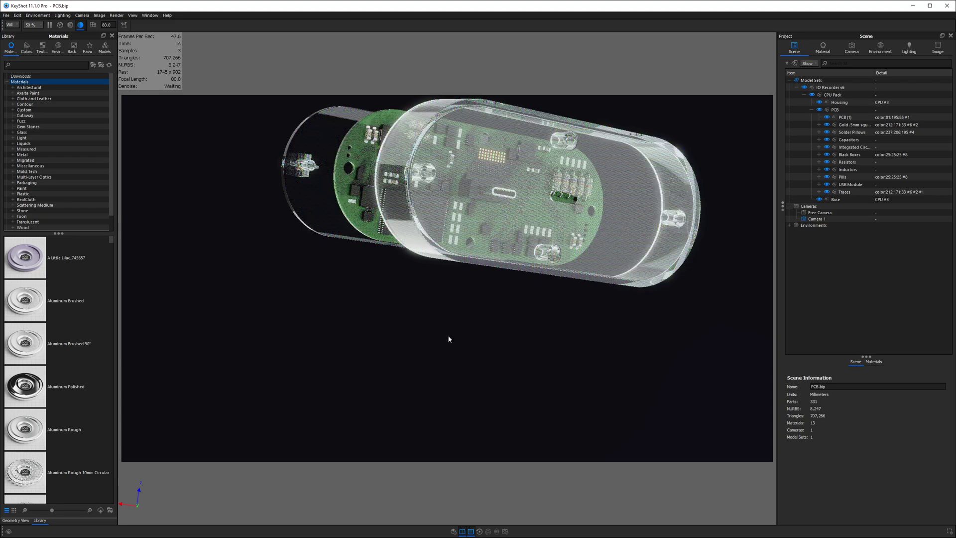
pyautogui.moveTo(449, 337); pyautogui.dragTo(442, 248)
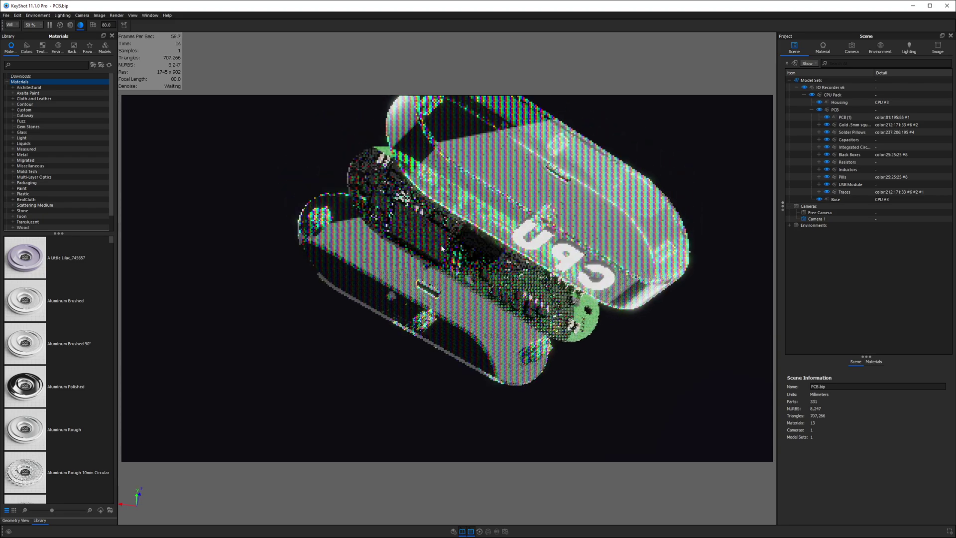
pyautogui.click(842, 95)
pyautogui.click(909, 412)
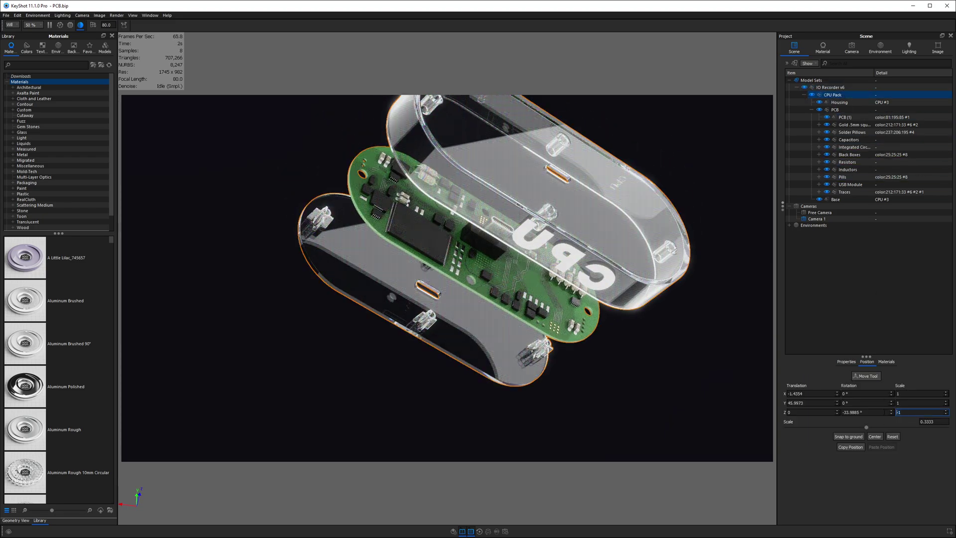
pyautogui.write('1')
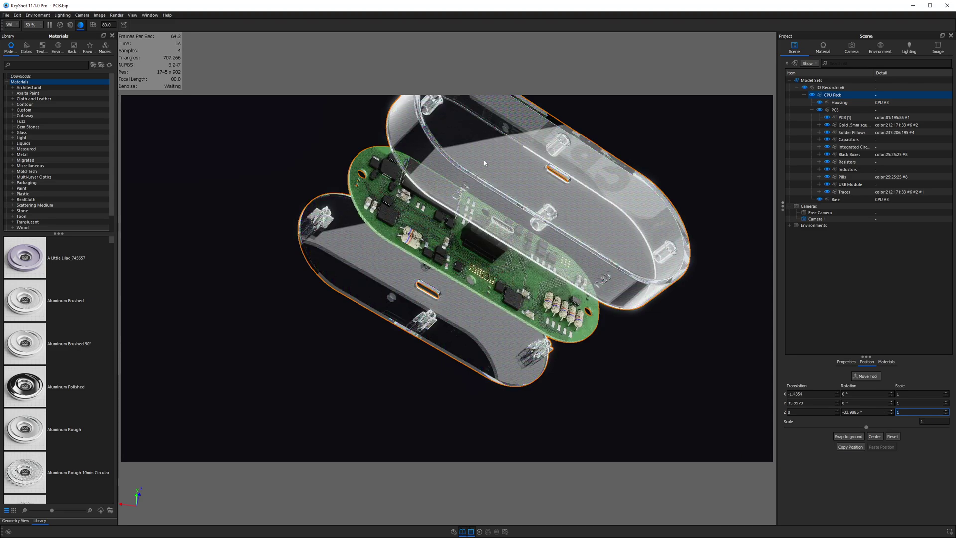
pyautogui.press('Return')
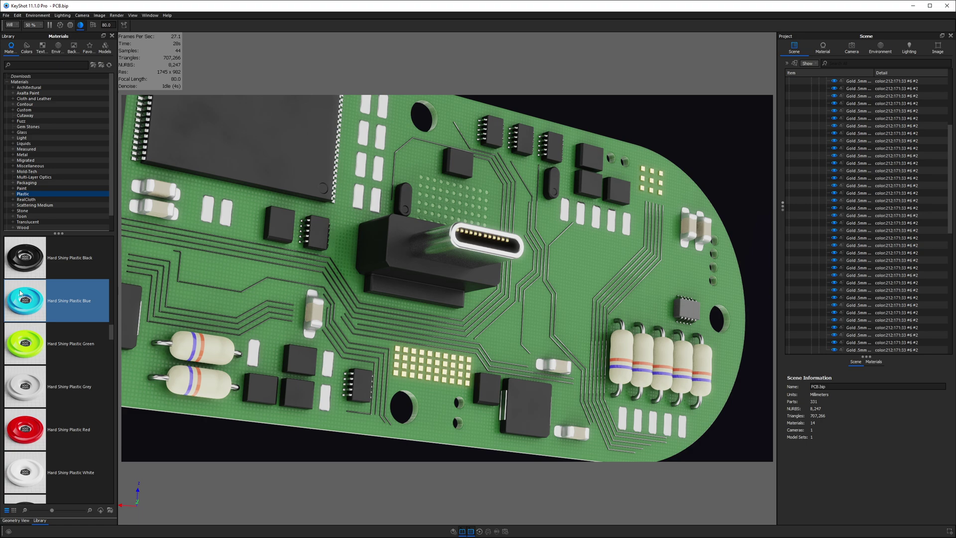
# Step: Drag Hard Shiny Plastic Blue from the Plastic library onto the board's gold pads
pyautogui.moveTo(20, 293); pyautogui.dragTo(399, 353)
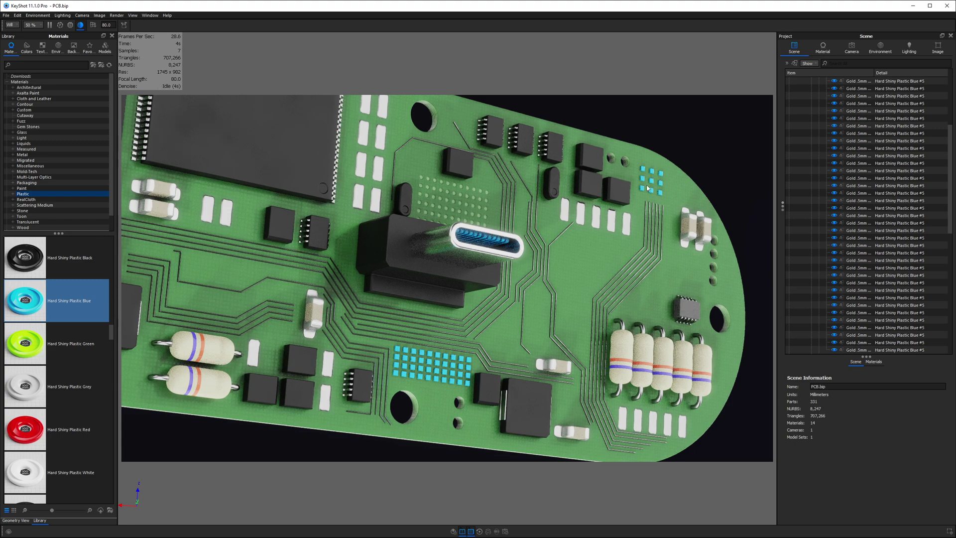
# Step: Hide the circuit board and isolate a selected cluster of pads onto its own material
pyautogui.keyDown('ctrl'); pyautogui.keyDown('alt'); pyautogui.click(677, 182); pyautogui.keyUp('alt'); pyautogui.keyUp('ctrl')
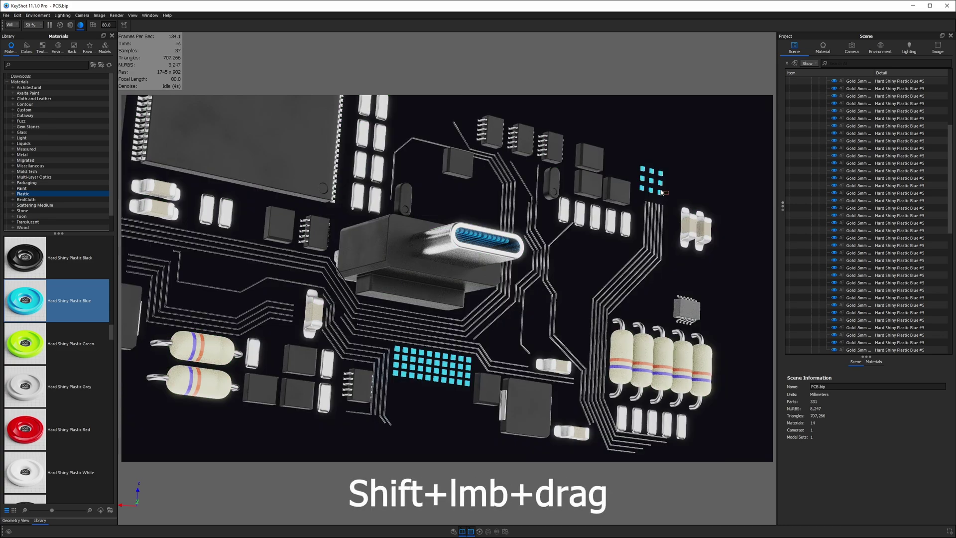
pyautogui.keyDown('shift'); pyautogui.moveTo(669, 194); pyautogui.dragTo(641, 168); pyautogui.keyUp('shift')
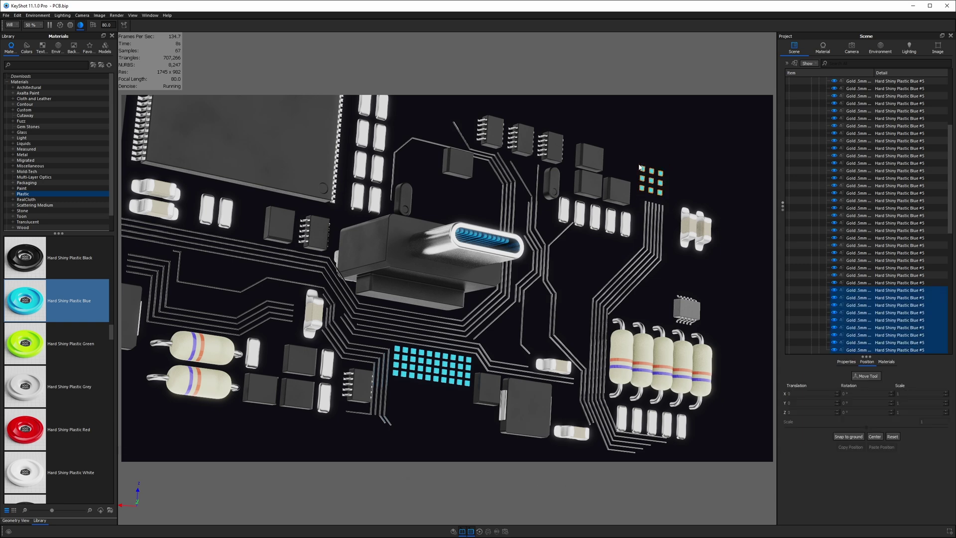
pyautogui.rightClick(643, 170)
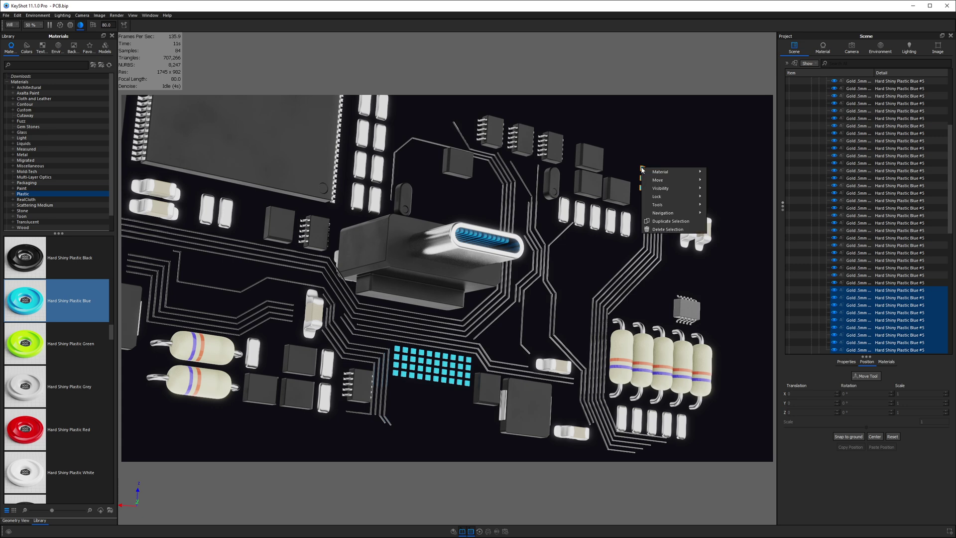
pyautogui.moveTo(647, 170)
pyautogui.click(742, 197)
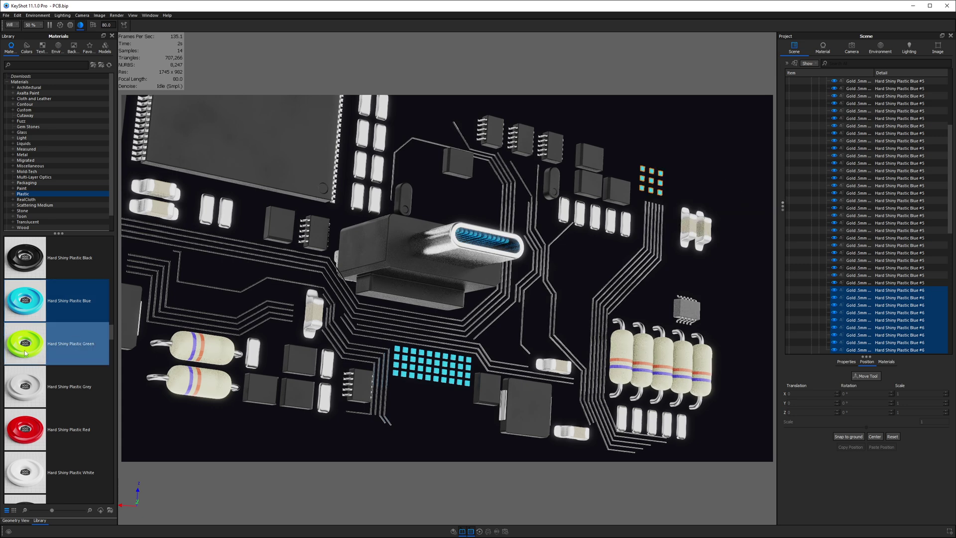
# Step: Apply Hard Shiny Plastic Green to the isolated pads and show the hidden parts again
pyautogui.click(625, 138)
pyautogui.moveTo(68, 341); pyautogui.dragTo(646, 175)
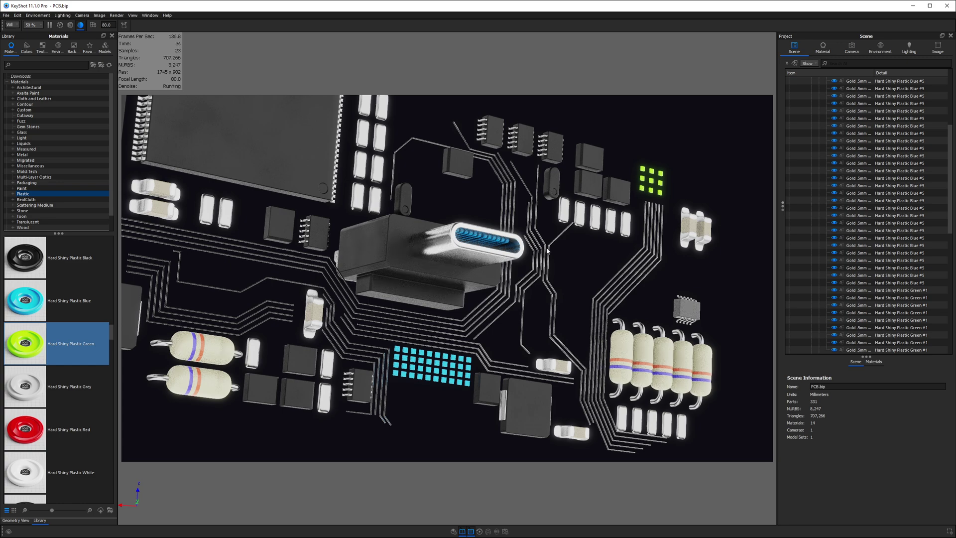
pyautogui.rightClick(582, 251)
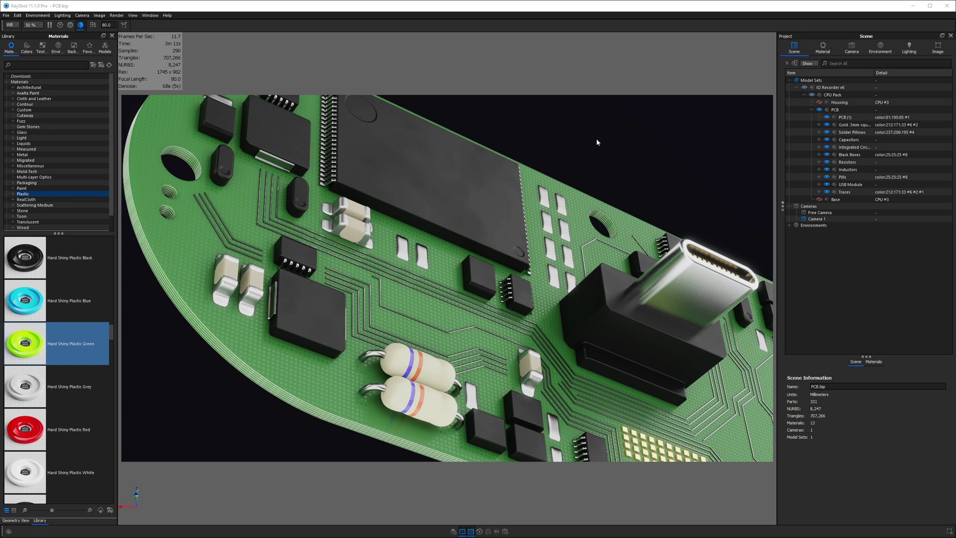
# Step: Set the capacitor plastic's refractive index to 1.5, revert it to 7, then open the chip pins' solder material
pyautogui.doubleClick(252, 294)
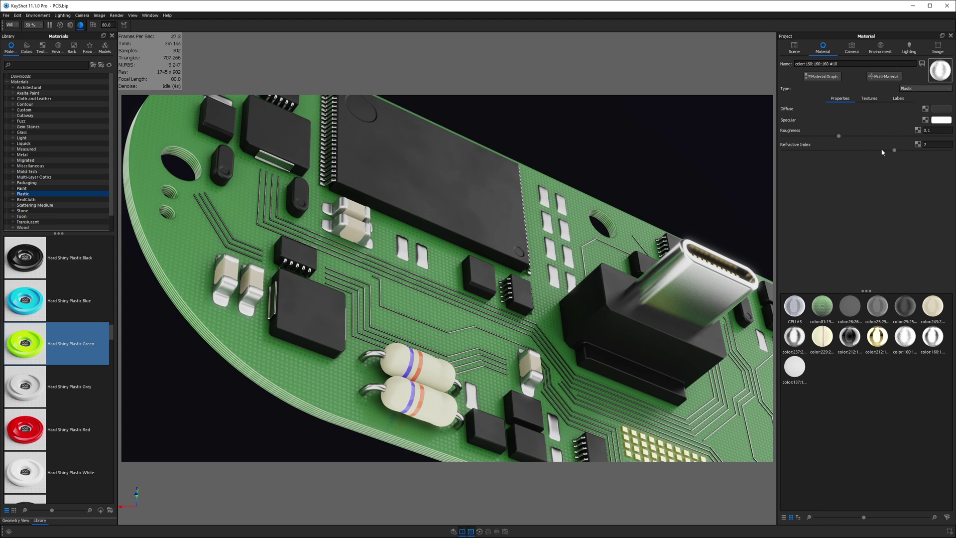
pyautogui.click(927, 145)
pyautogui.write('1.5')
pyautogui.press('Return')
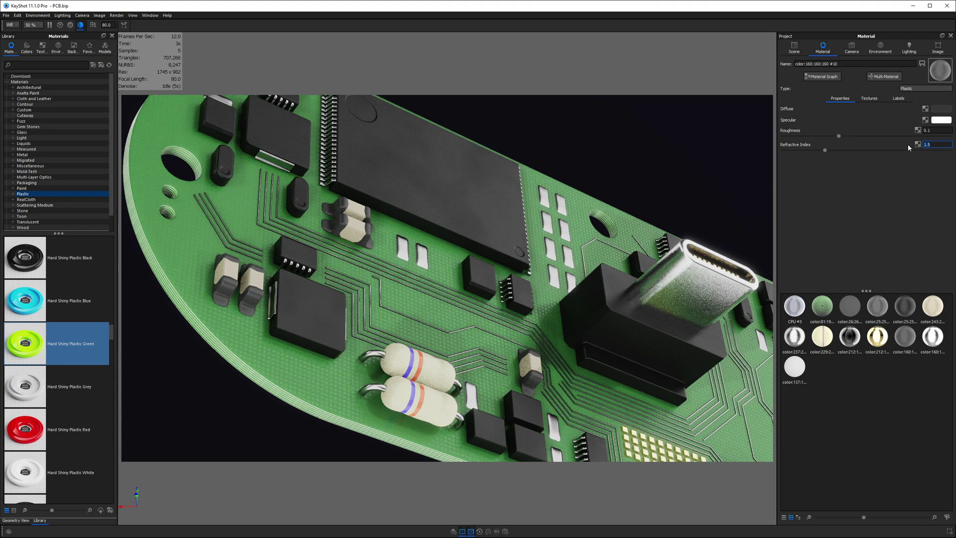
pyautogui.press('Return')
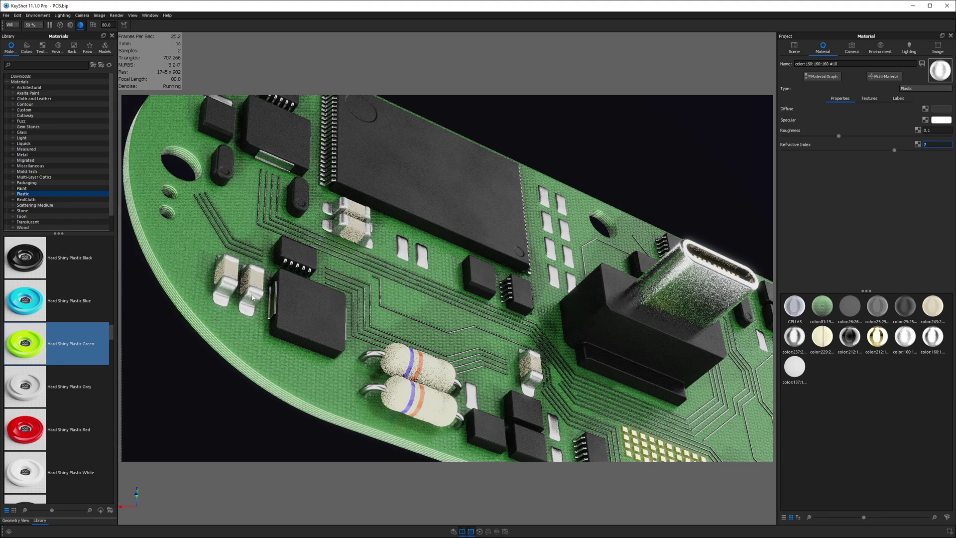
pyautogui.doubleClick(334, 182)
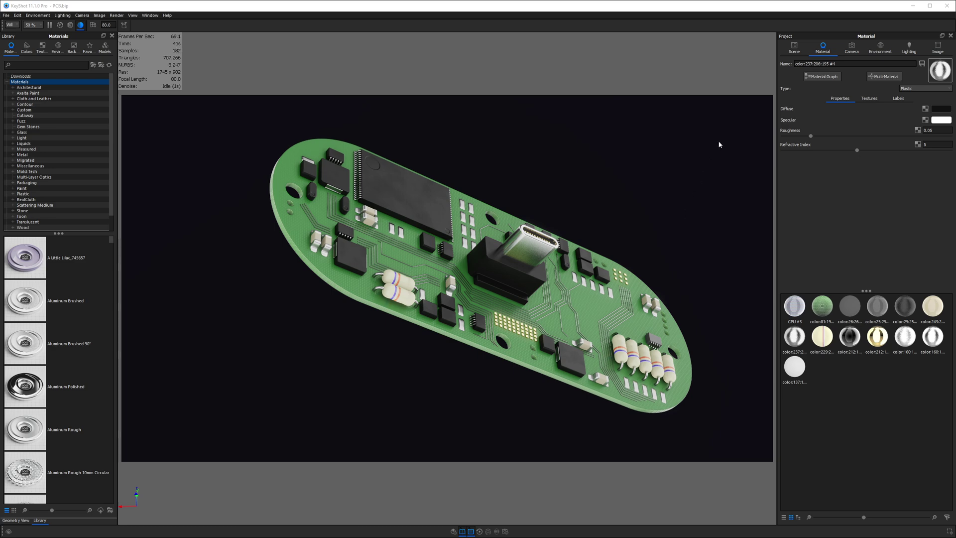
# Step: Duplicate the CPU Pack model set, rename the copy 'Clay' and make it active
pyautogui.click(795, 48)
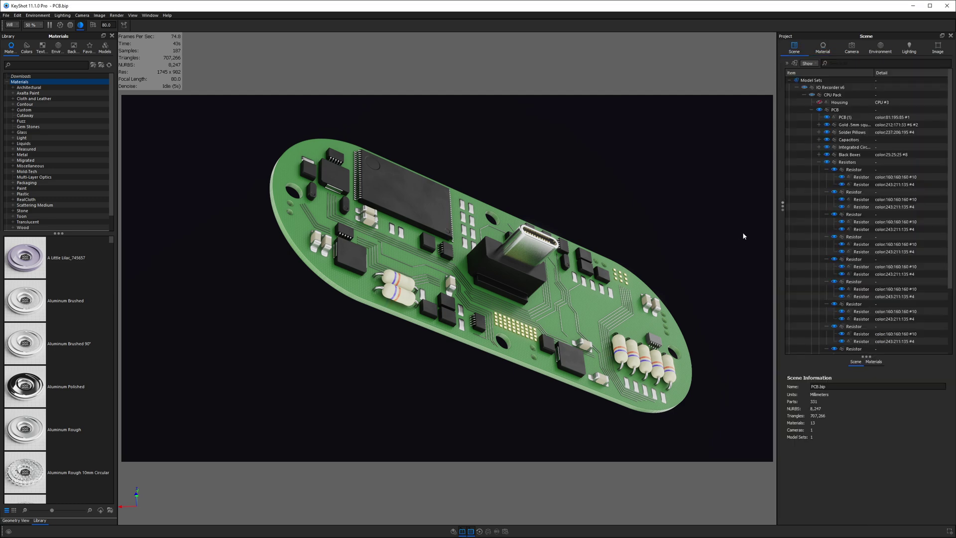
pyautogui.moveTo(782, 204); pyautogui.dragTo(819, 204)
pyautogui.click(798, 81)
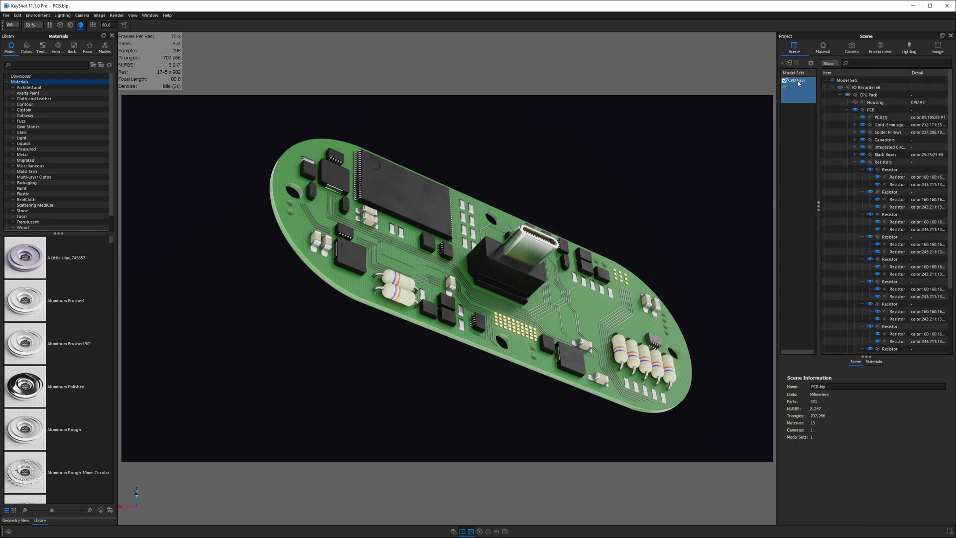
pyautogui.rightClick(794, 86)
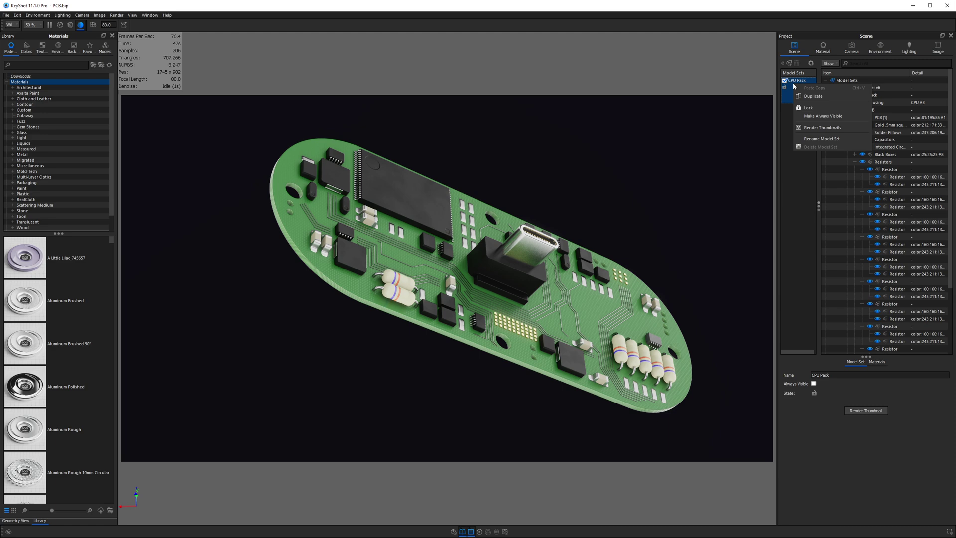
pyautogui.click(807, 96)
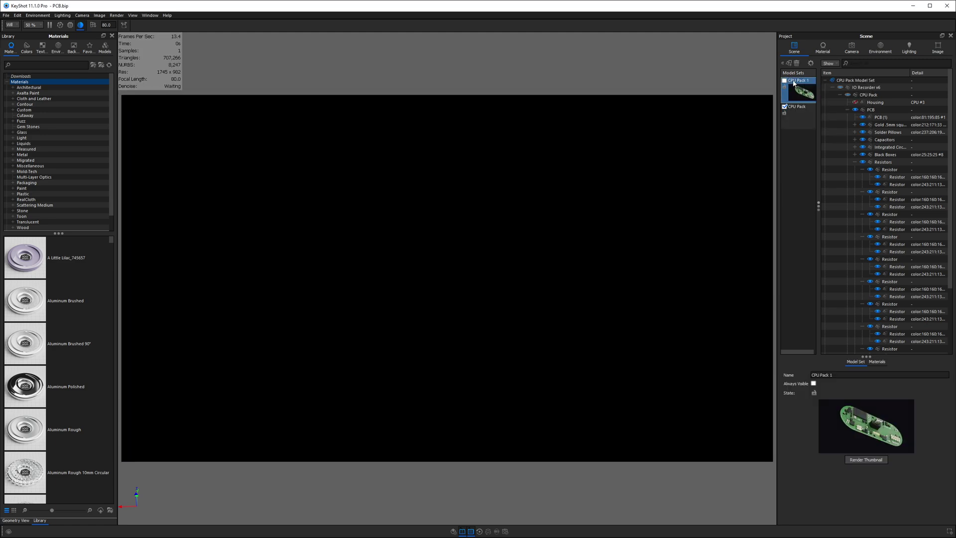
pyautogui.doubleClick(796, 80)
pyautogui.write('Clay')
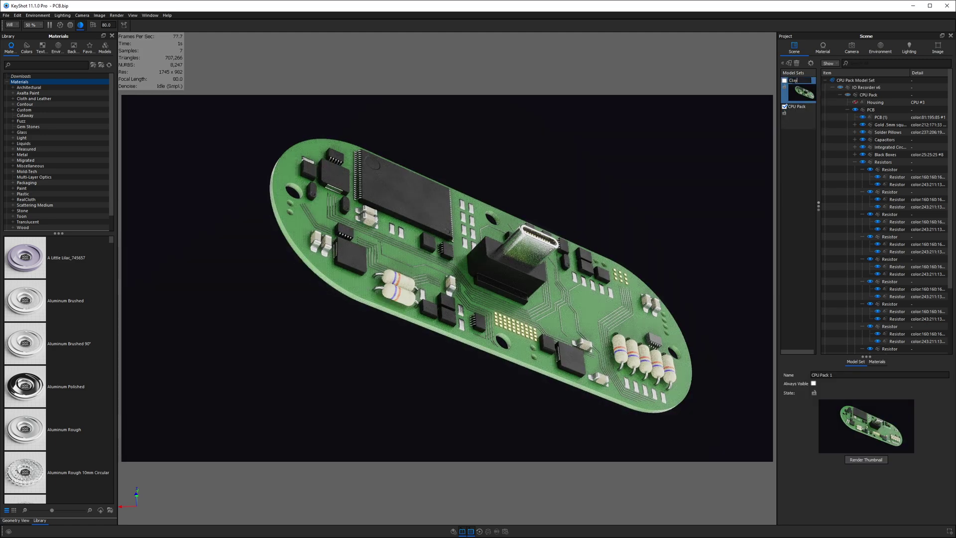
pyautogui.press('Return')
pyautogui.click(785, 80)
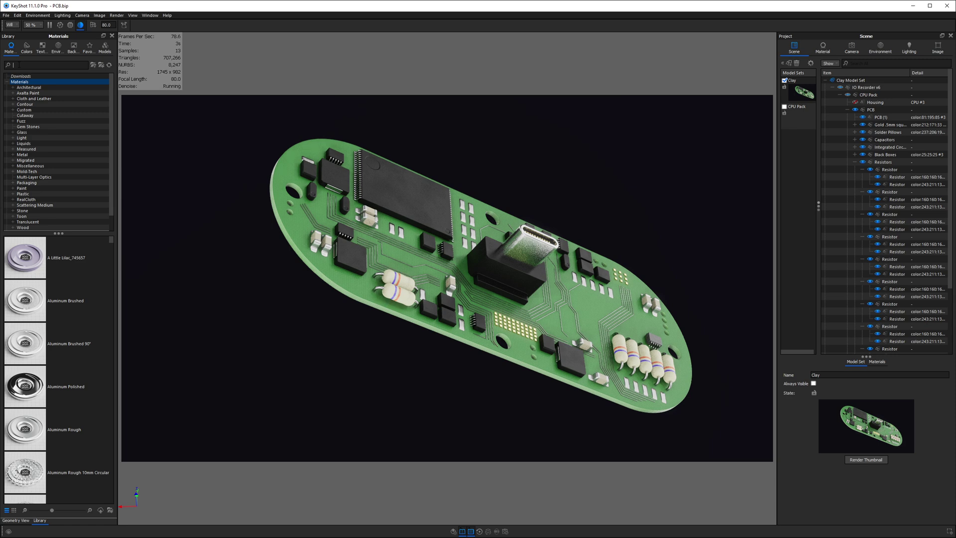
# Step: Search 'diff', apply Interior Diffuse White to the whole CPU Pack, then reactivate the CPU Pack set
pyautogui.write('diff')
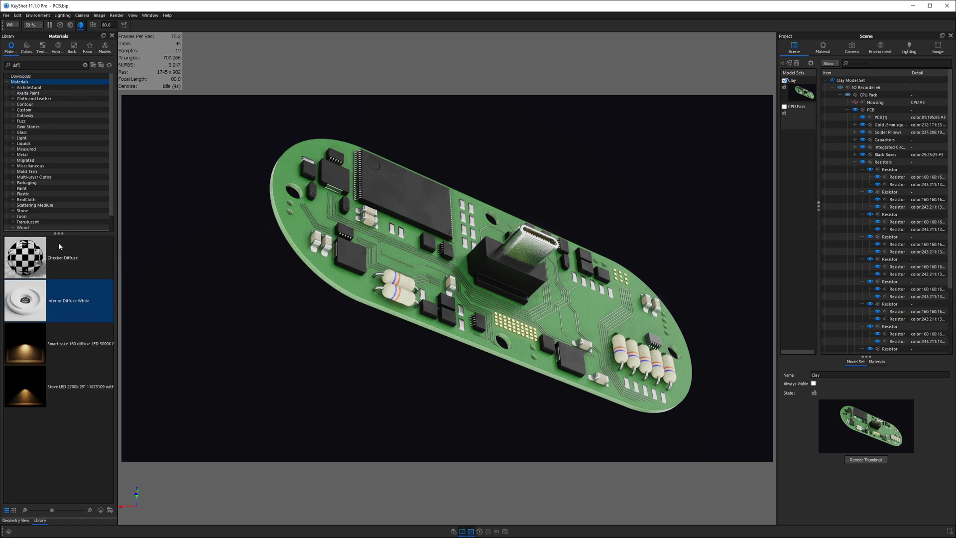
pyautogui.moveTo(36, 302); pyautogui.dragTo(889, 96)
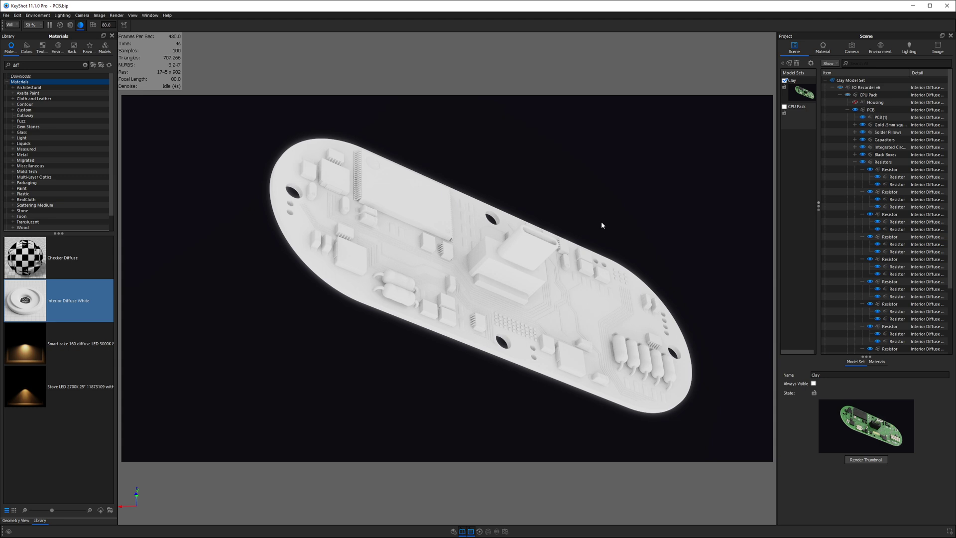
pyautogui.click(797, 110)
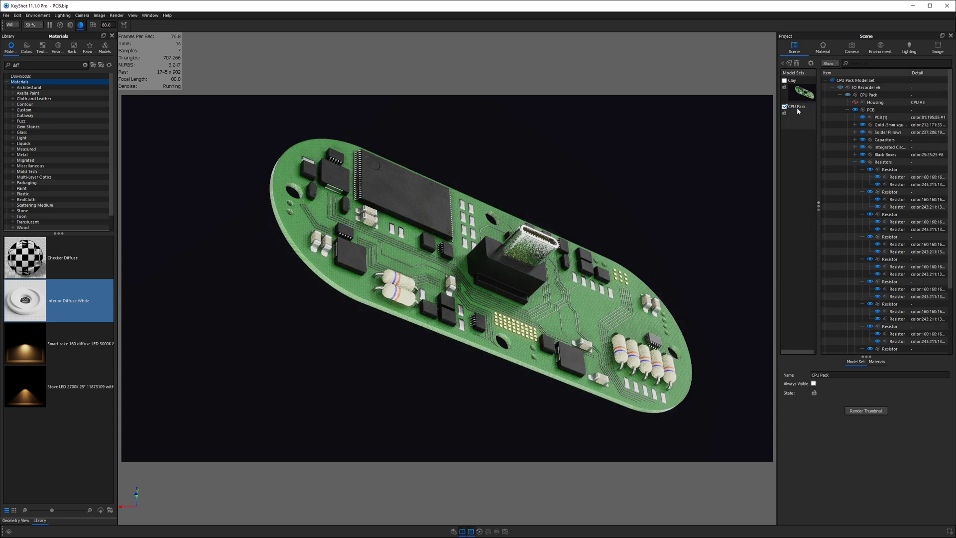
pyautogui.click(797, 99)
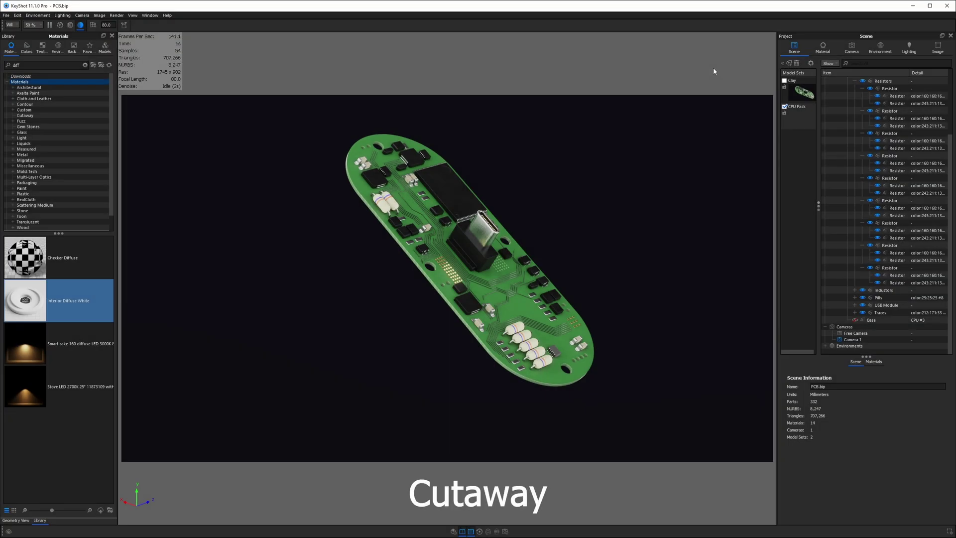
# Step: Add a cube and snap it onto CPU Pack as its pivot object
pyautogui.hotkey('ctrl', '1')
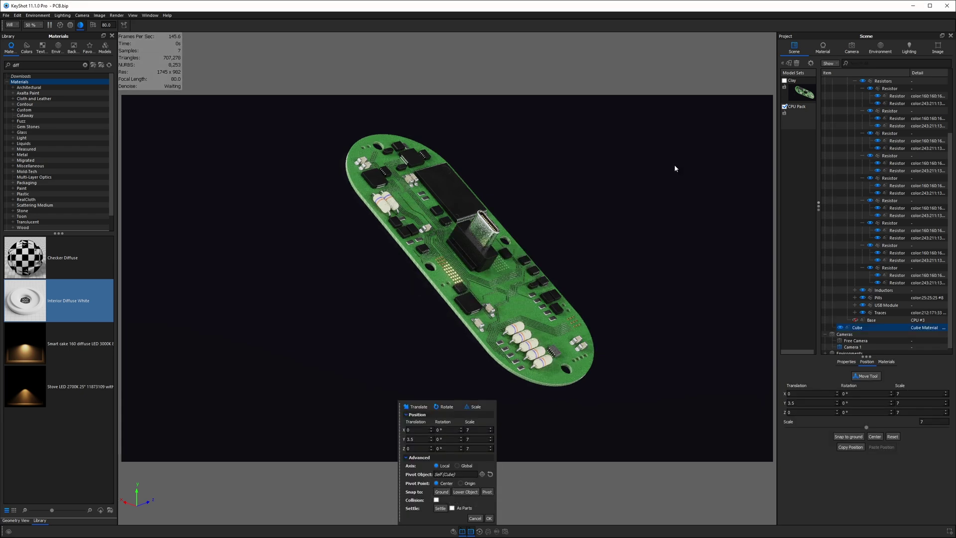
pyautogui.click(482, 475)
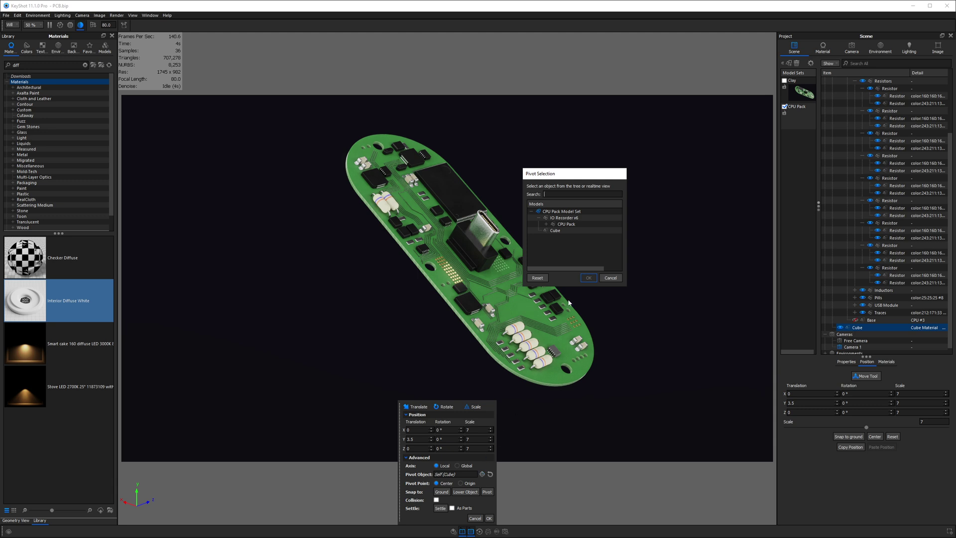
pyautogui.click(566, 224)
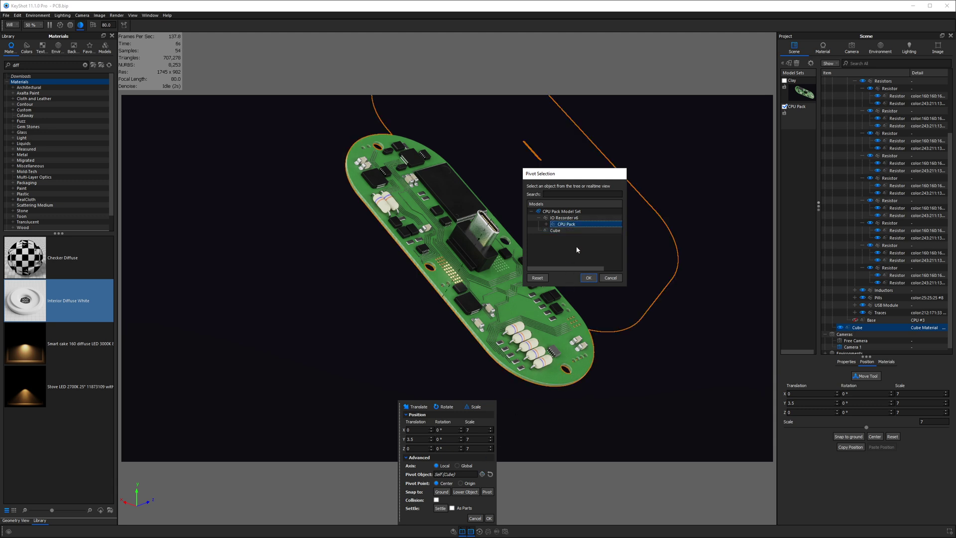
pyautogui.click(588, 278)
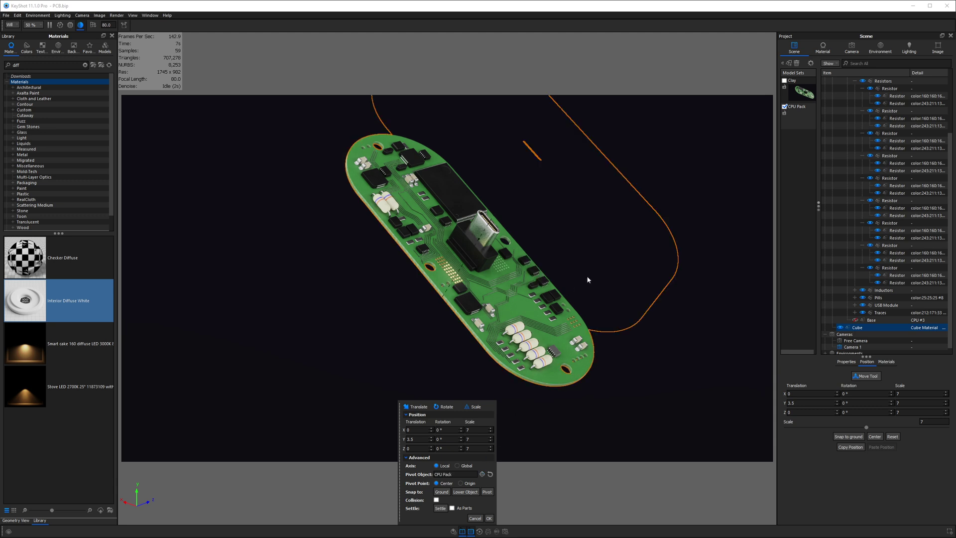
pyautogui.click(487, 492)
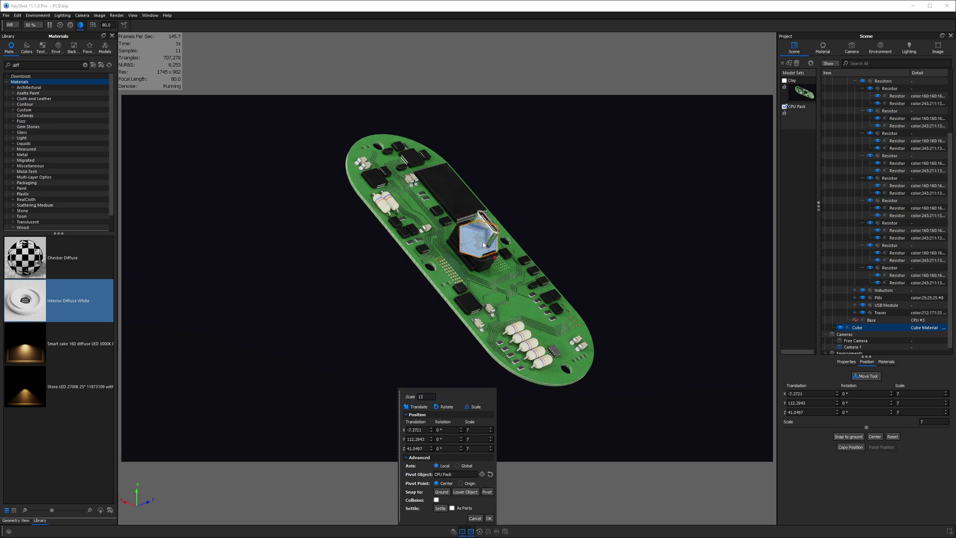
# Step: Rotate the cube 31.6849° about Z and scale it to 91 so it engulfs the board
pyautogui.moveTo(482, 234); pyautogui.dragTo(488, 232)
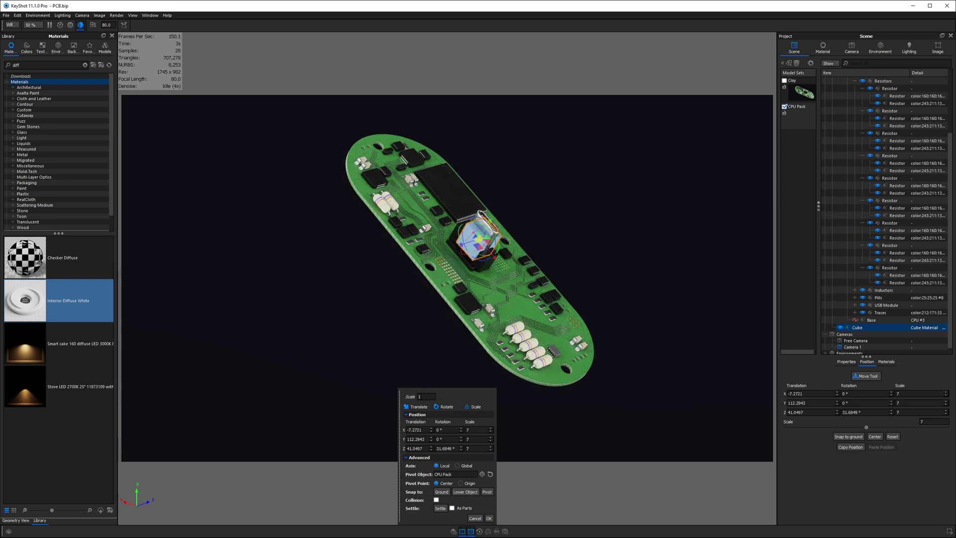
pyautogui.write('13')
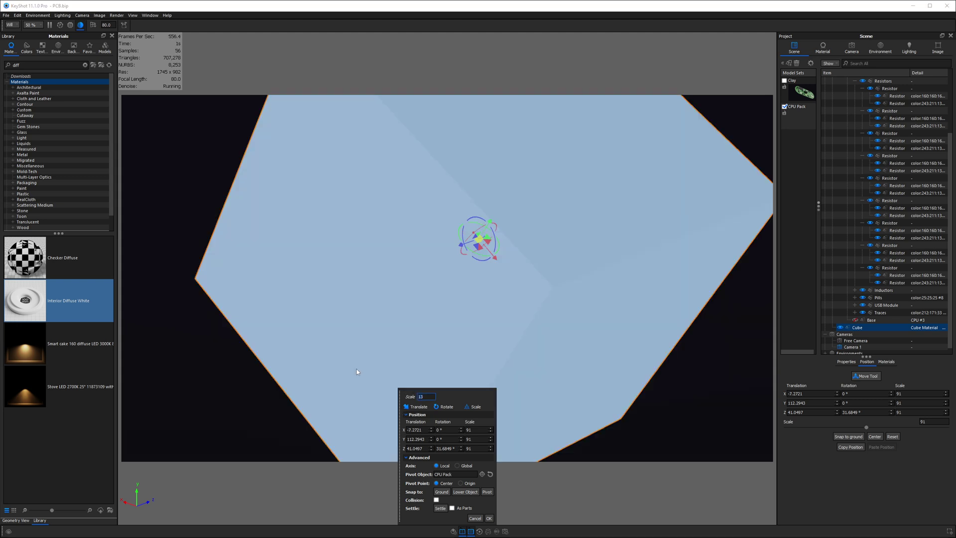
pyautogui.click(489, 518)
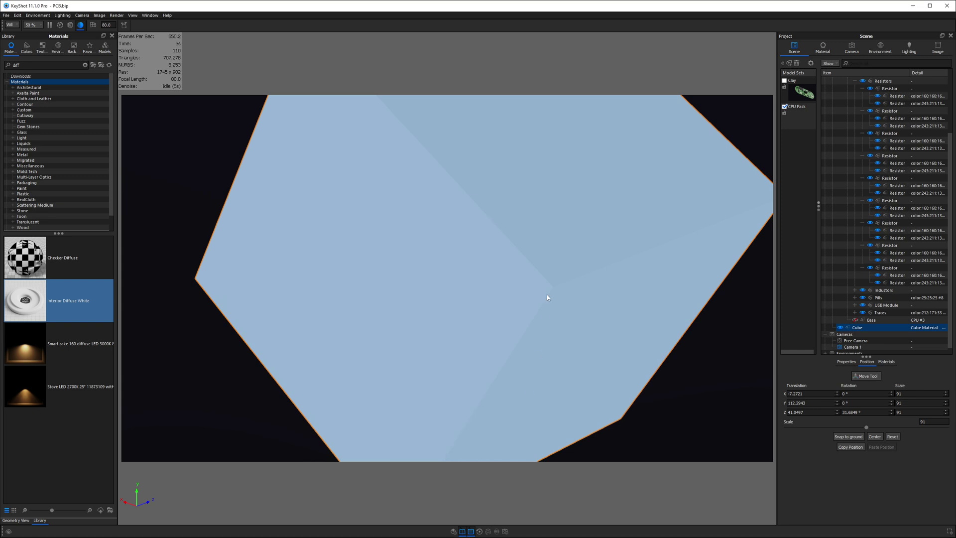
# Step: Make the cube's material a Cutaway with Inherit Caps and lower it to Z 11.4269 through the PCB
pyautogui.doubleClick(557, 240)
pyautogui.click(911, 89)
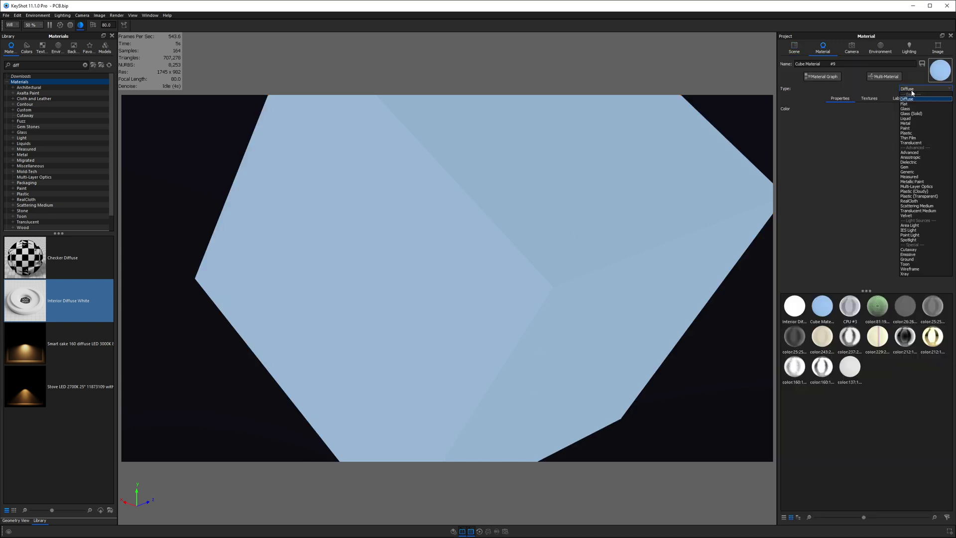
pyautogui.click(912, 249)
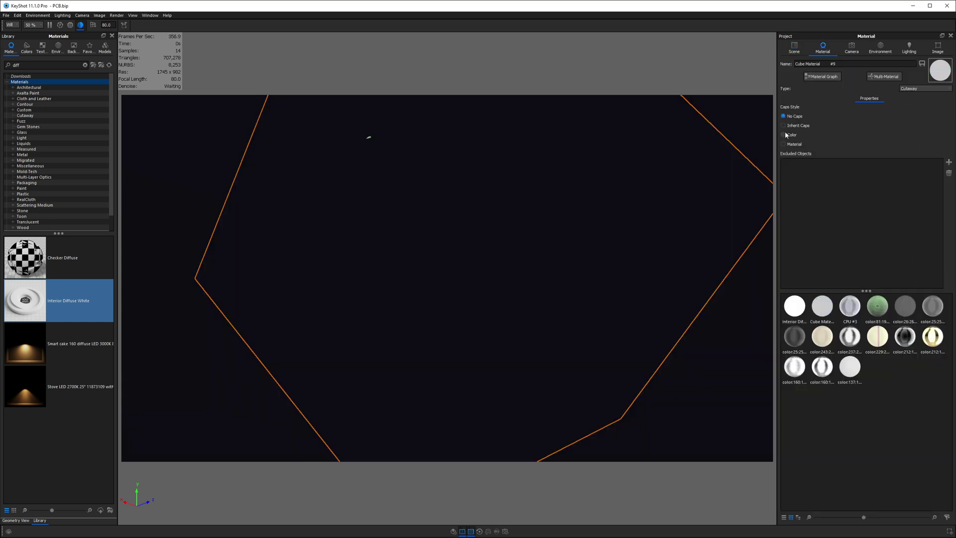
pyautogui.click(787, 125)
pyautogui.click(558, 289)
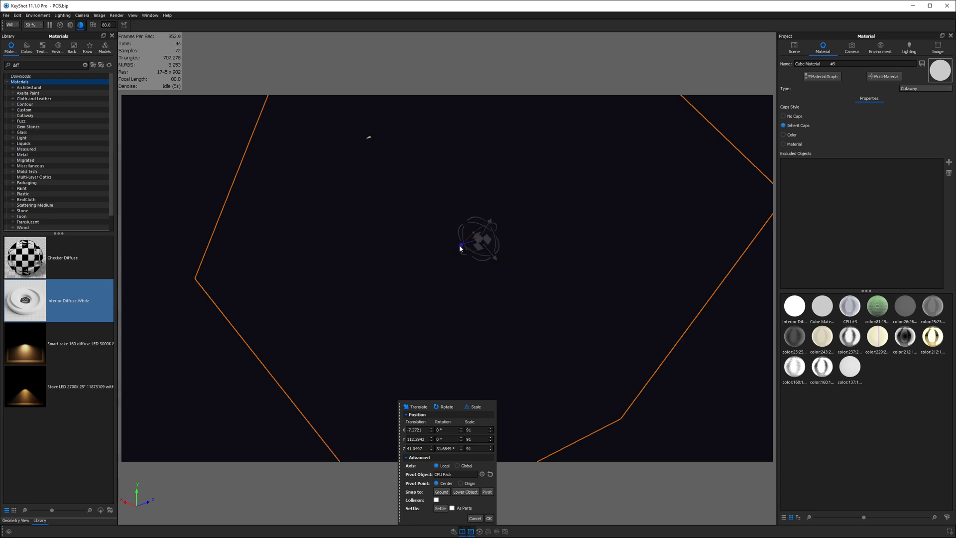
pyautogui.moveTo(459, 248); pyautogui.dragTo(303, 278)
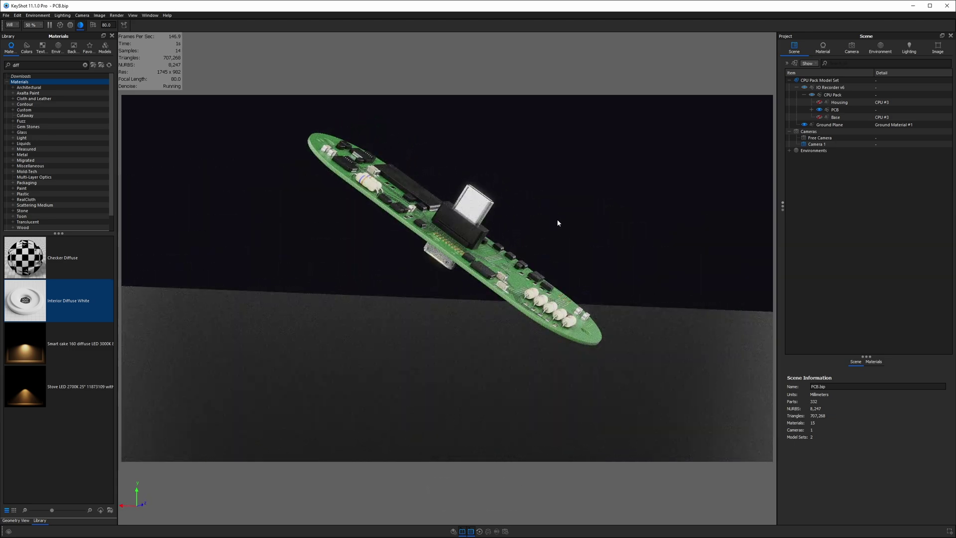
# Step: Settle the PCB onto the ground plane, accept its tilted resting pose, and orbit to view it
pyautogui.click(853, 111)
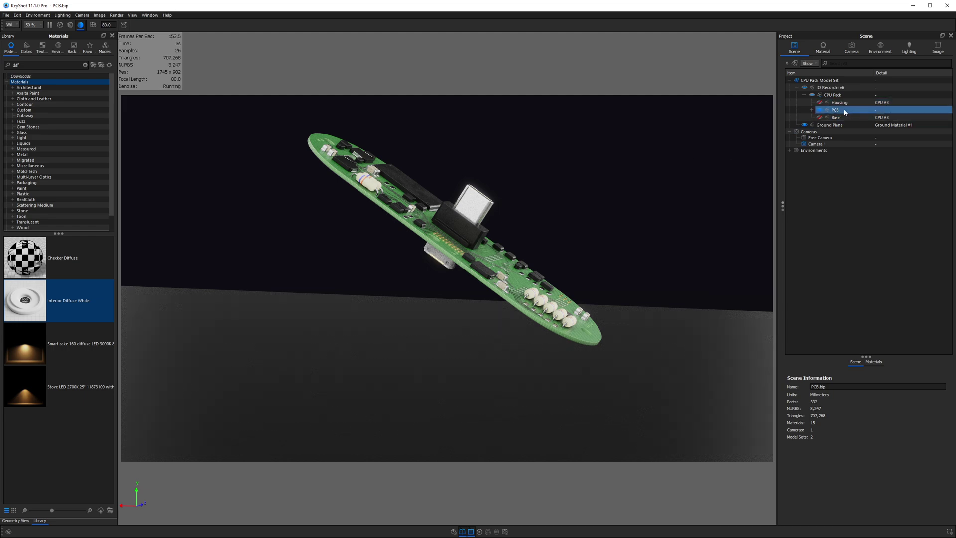
pyautogui.click(841, 110)
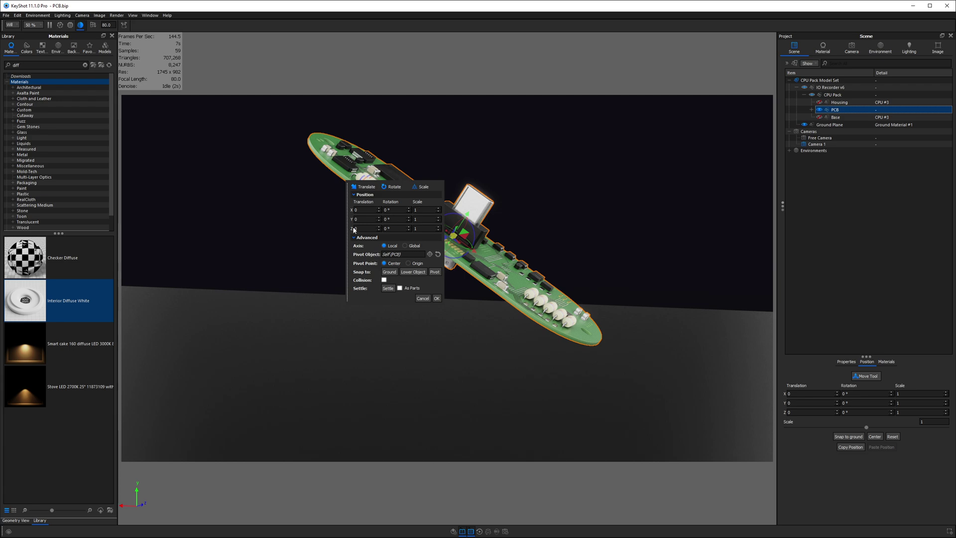
pyautogui.moveTo(347, 235); pyautogui.dragTo(226, 199)
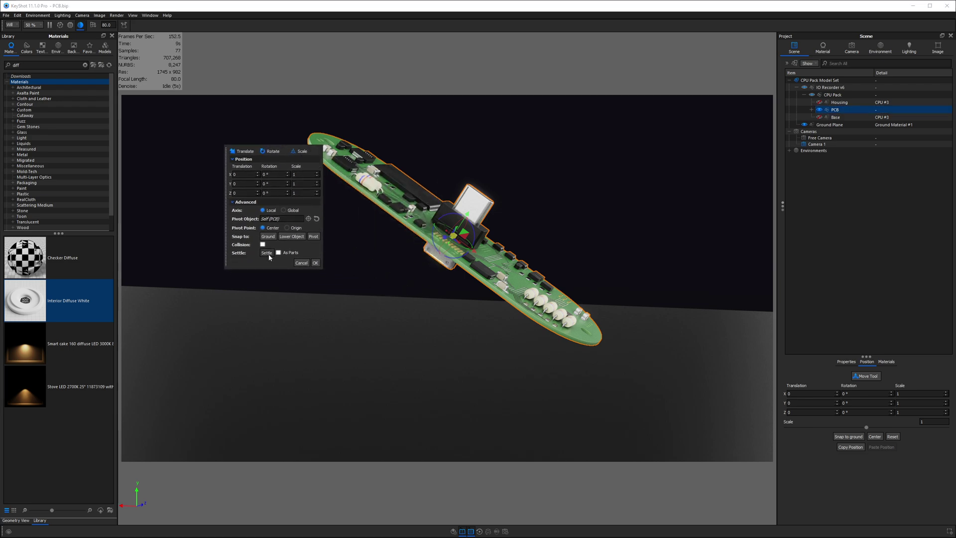
pyautogui.click(267, 253)
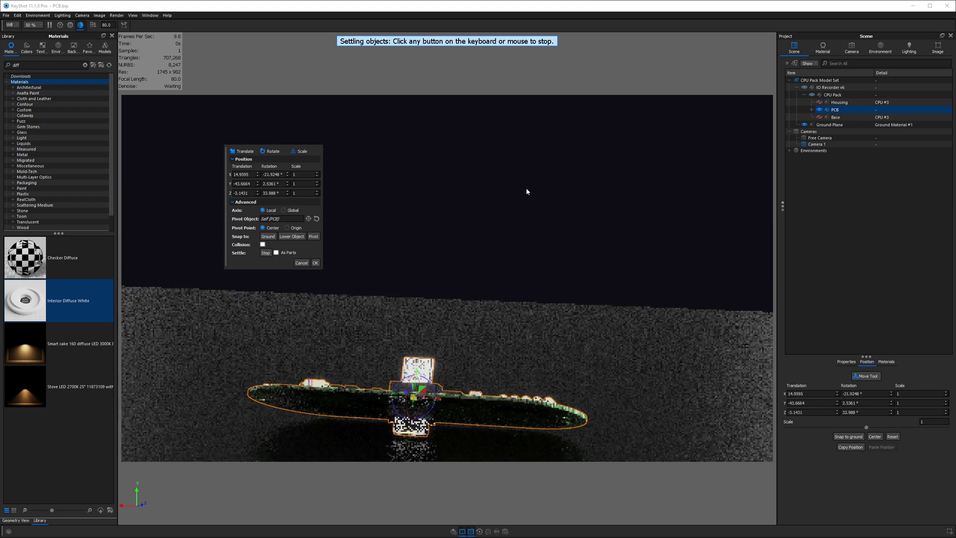
pyautogui.click(316, 263)
pyautogui.moveTo(497, 321); pyautogui.dragTo(437, 237)
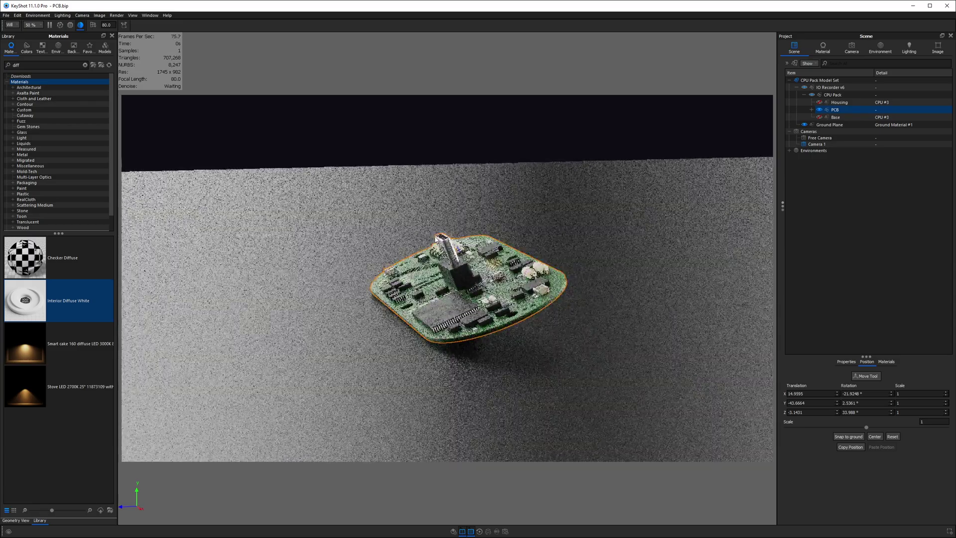